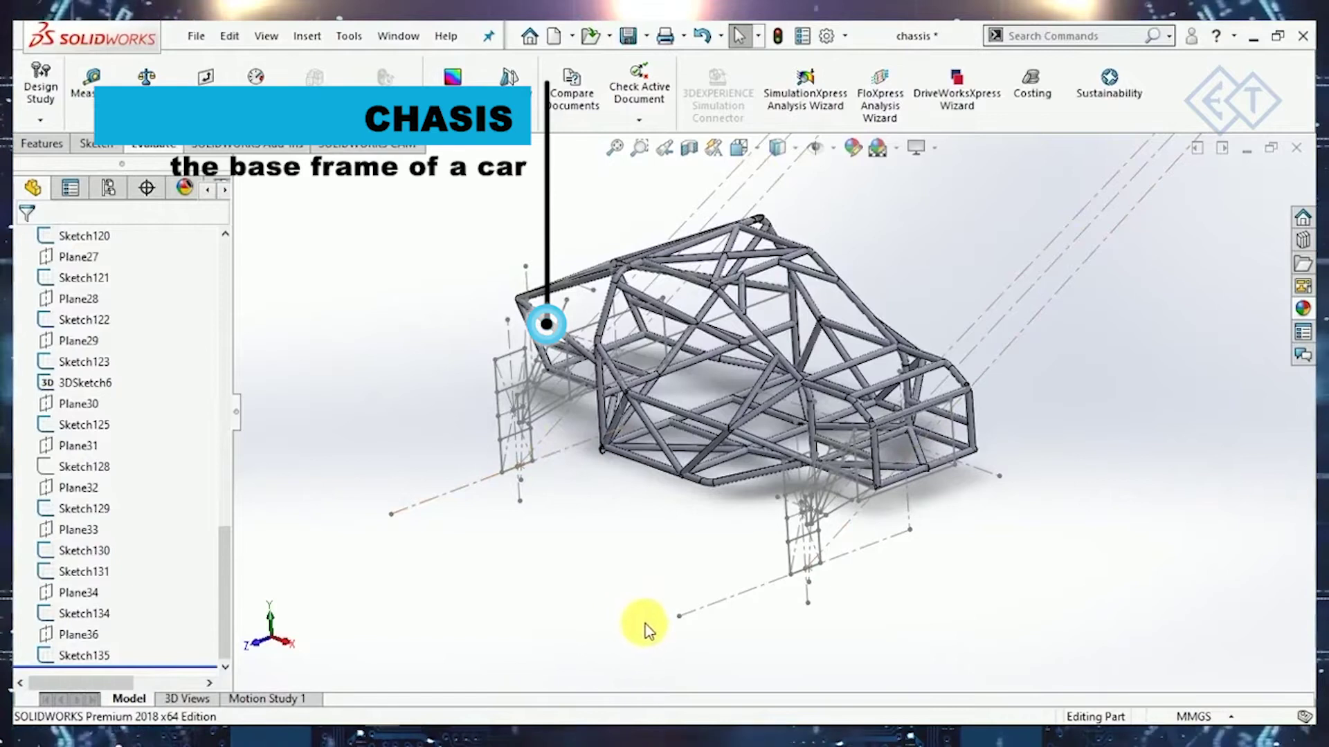
Examine the car chassis tube frame from several angles, including a close view of its front end.
{"action": "middle_click_drag", "start_coordinate": [656, 636], "coordinate": [884, 519]}
{"action": "scroll", "coordinate": [797, 454], "scroll_direction": "down", "scroll_amount": 5}
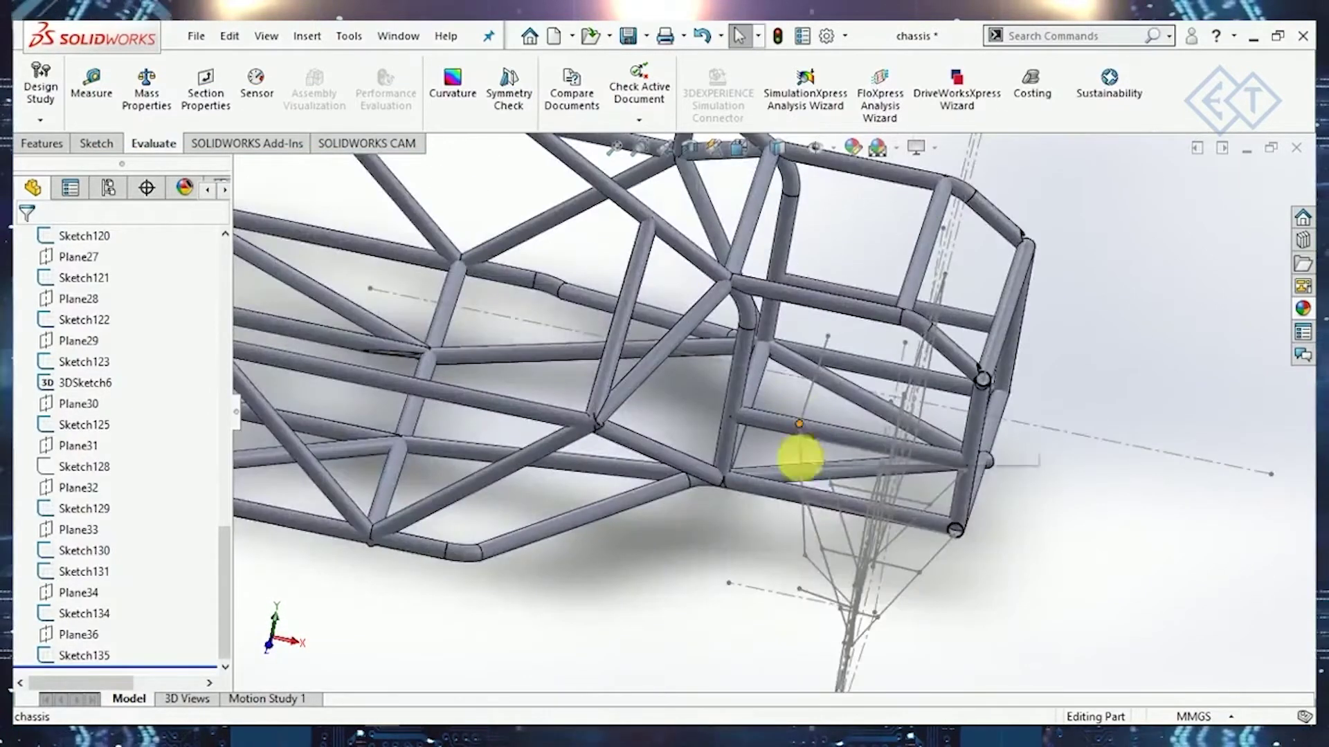
{"action": "scroll", "coordinate": [800, 457], "scroll_direction": "up", "scroll_amount": 8}
{"action": "middle_click_drag", "start_coordinate": [684, 561], "coordinate": [576, 571]}
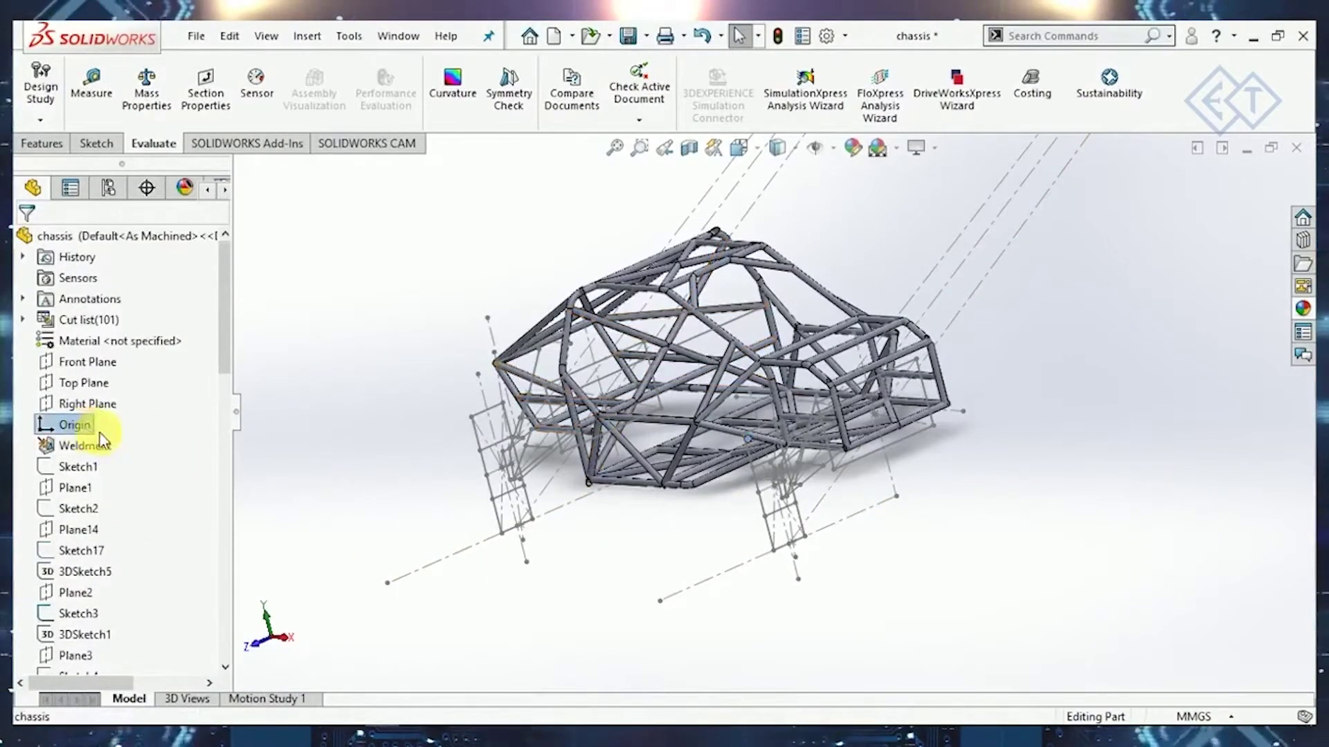
{"action": "middle_click_drag", "start_coordinate": [685, 574], "coordinate": [788, 445]}
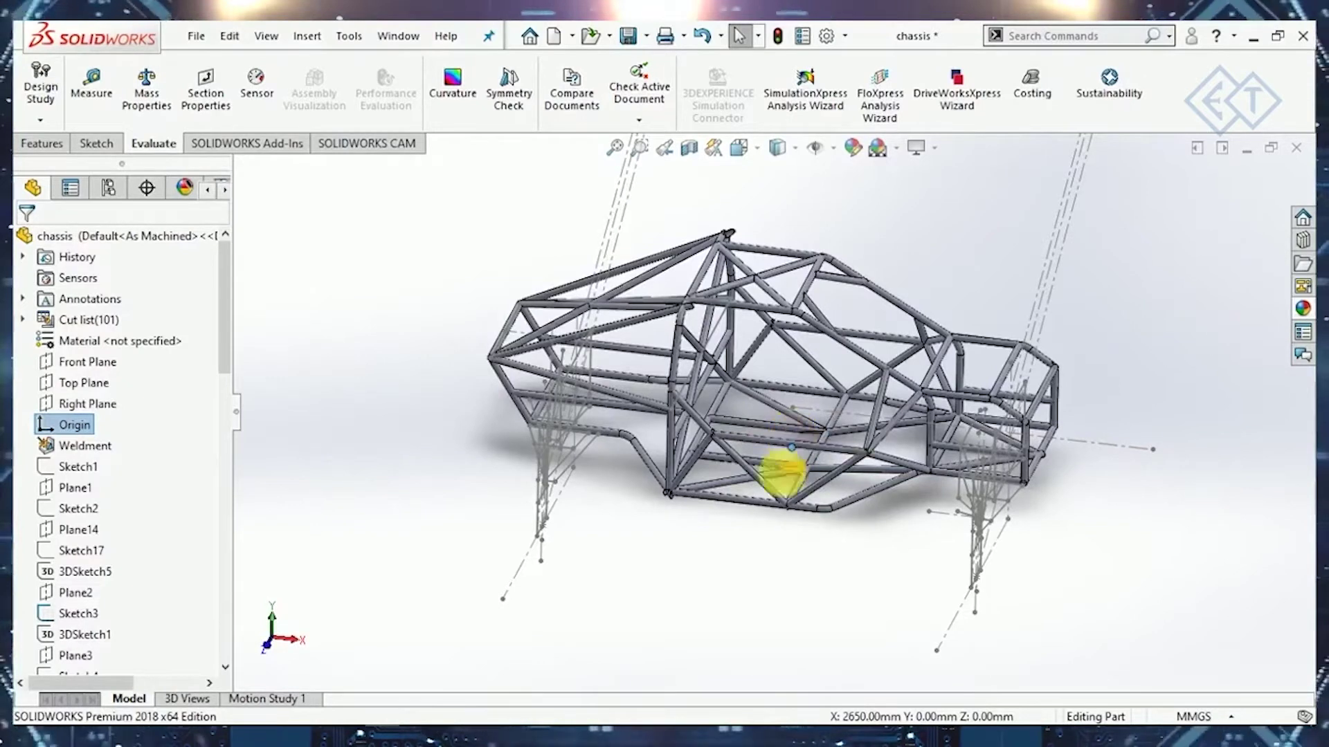
{"action": "left_click", "coordinate": [398, 450]}
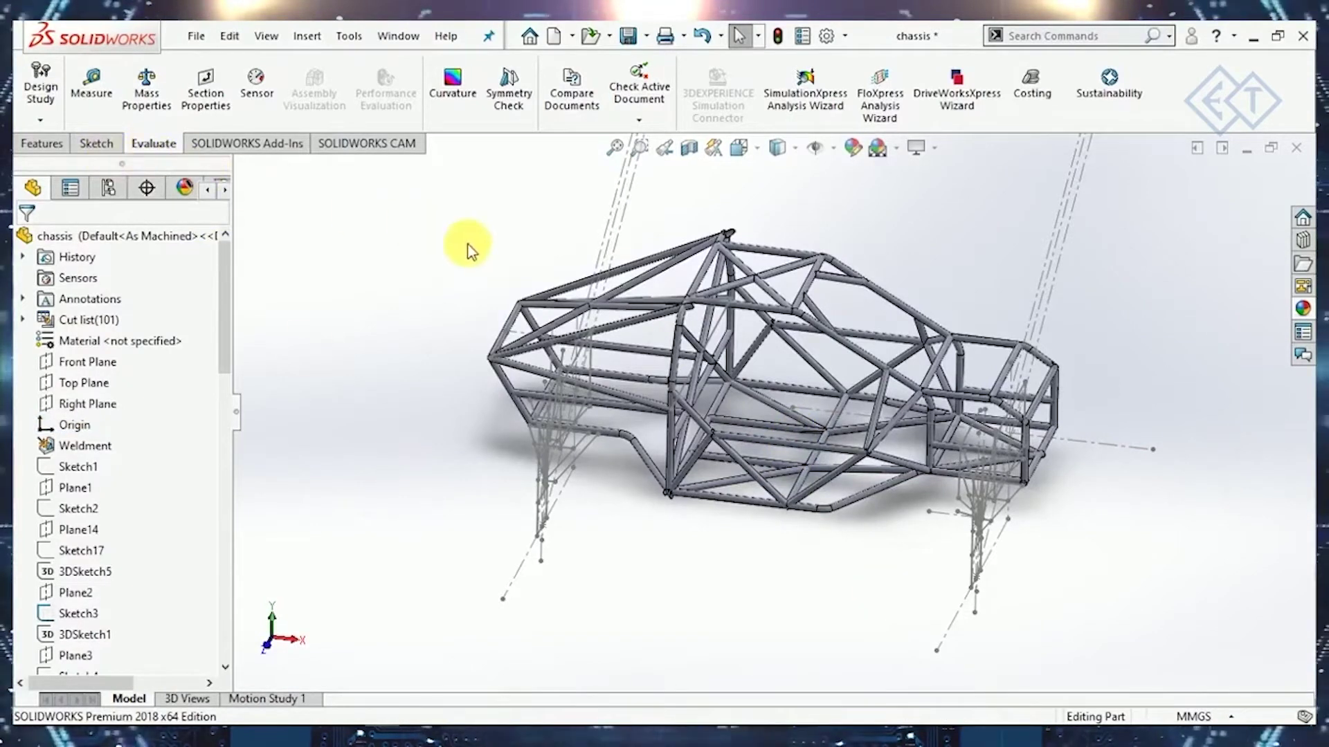
{"action": "middle_click_drag", "start_coordinate": [756, 528], "coordinate": [699, 522]}
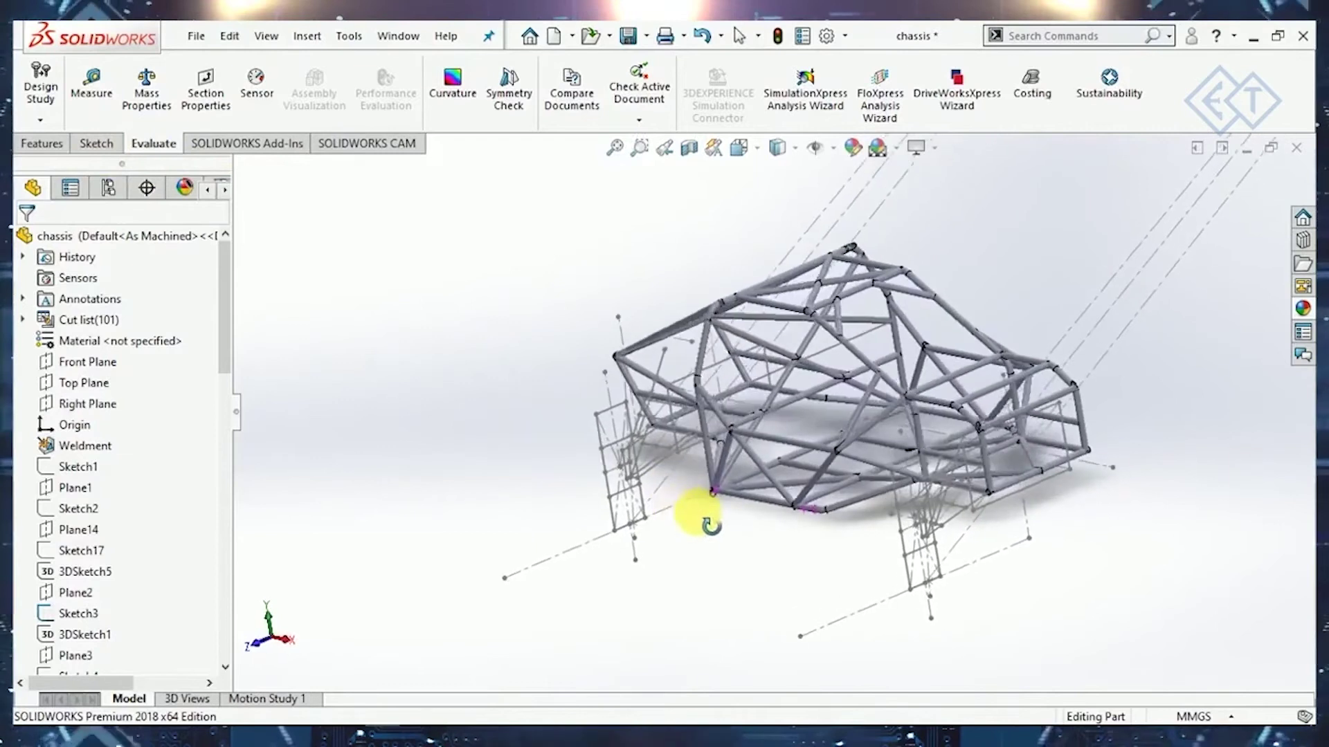
{"action": "left_click", "coordinate": [55, 142]}
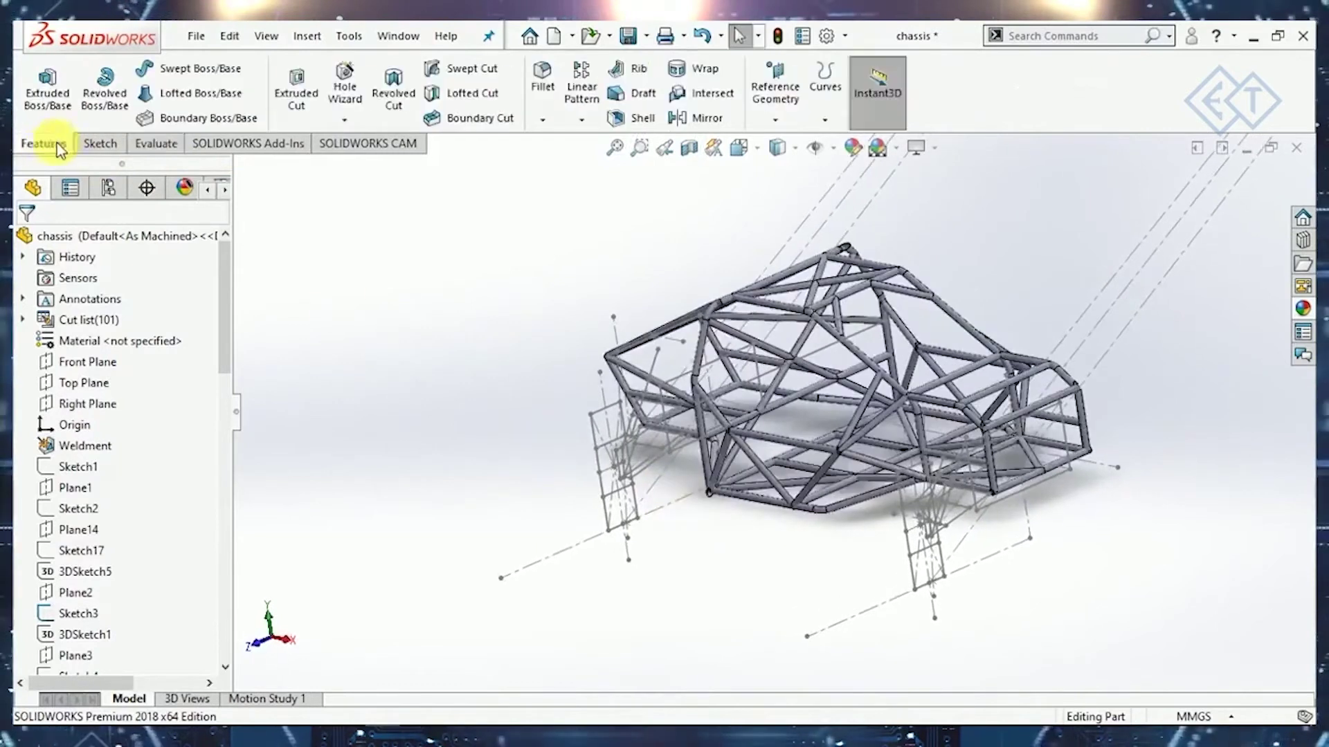
Measure the coordinates of the sketch point at the lower front corner of the chassis.
{"action": "left_click", "coordinate": [151, 144]}
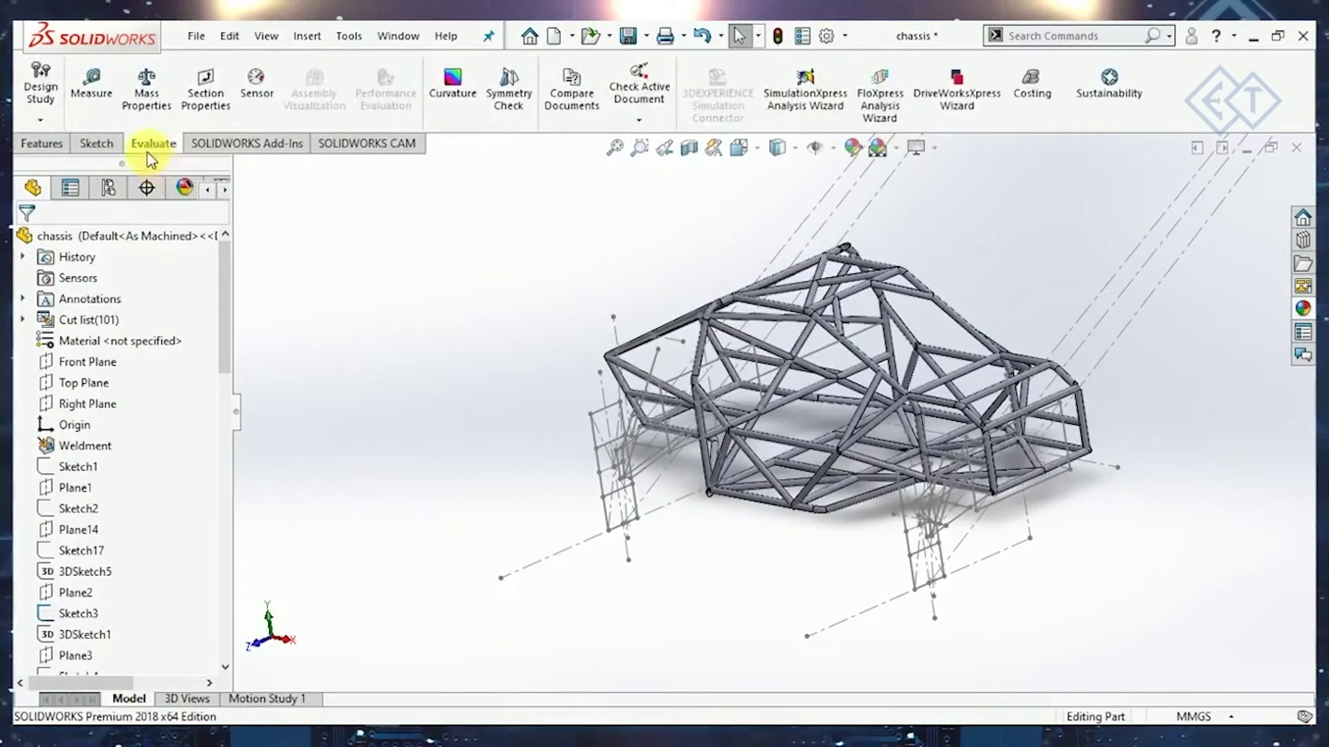
{"action": "left_click", "coordinate": [92, 103]}
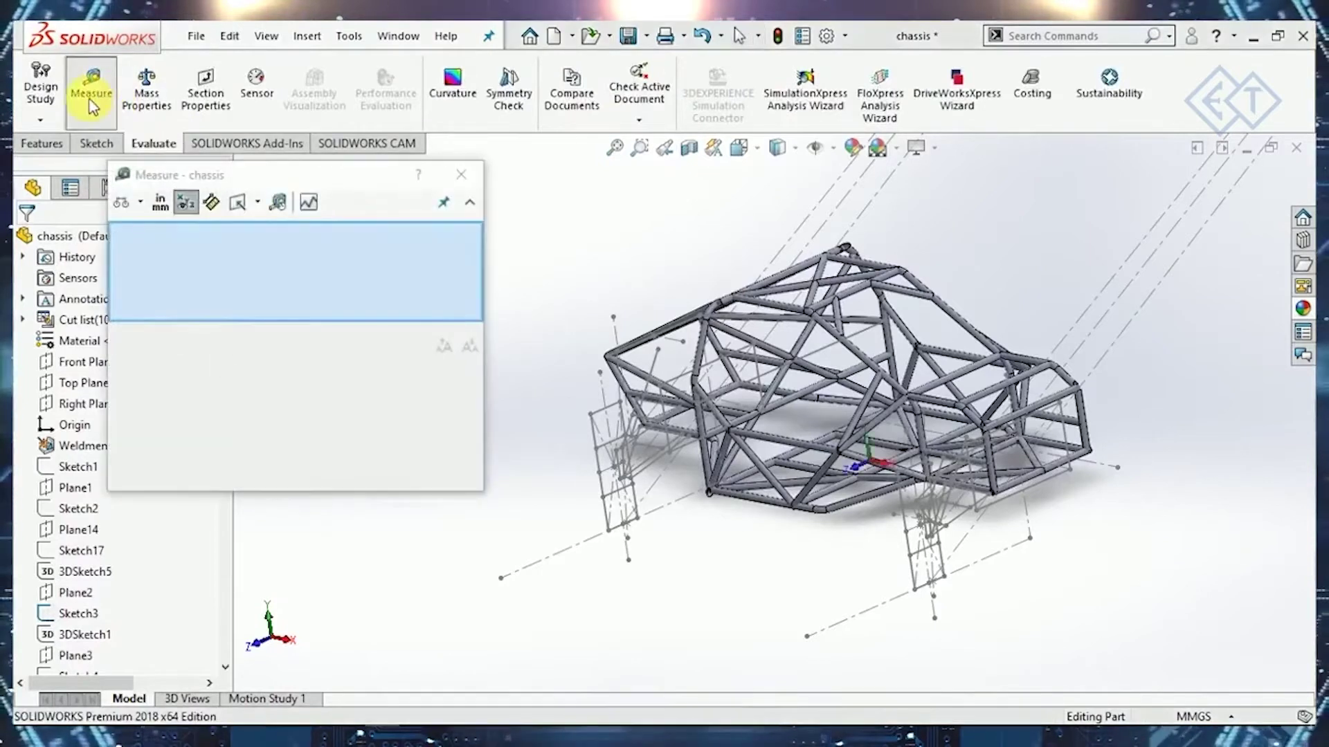
{"action": "left_click_drag", "start_coordinate": [273, 174], "coordinate": [290, 149]}
{"action": "scroll", "coordinate": [968, 534], "scroll_direction": "down", "scroll_amount": 2}
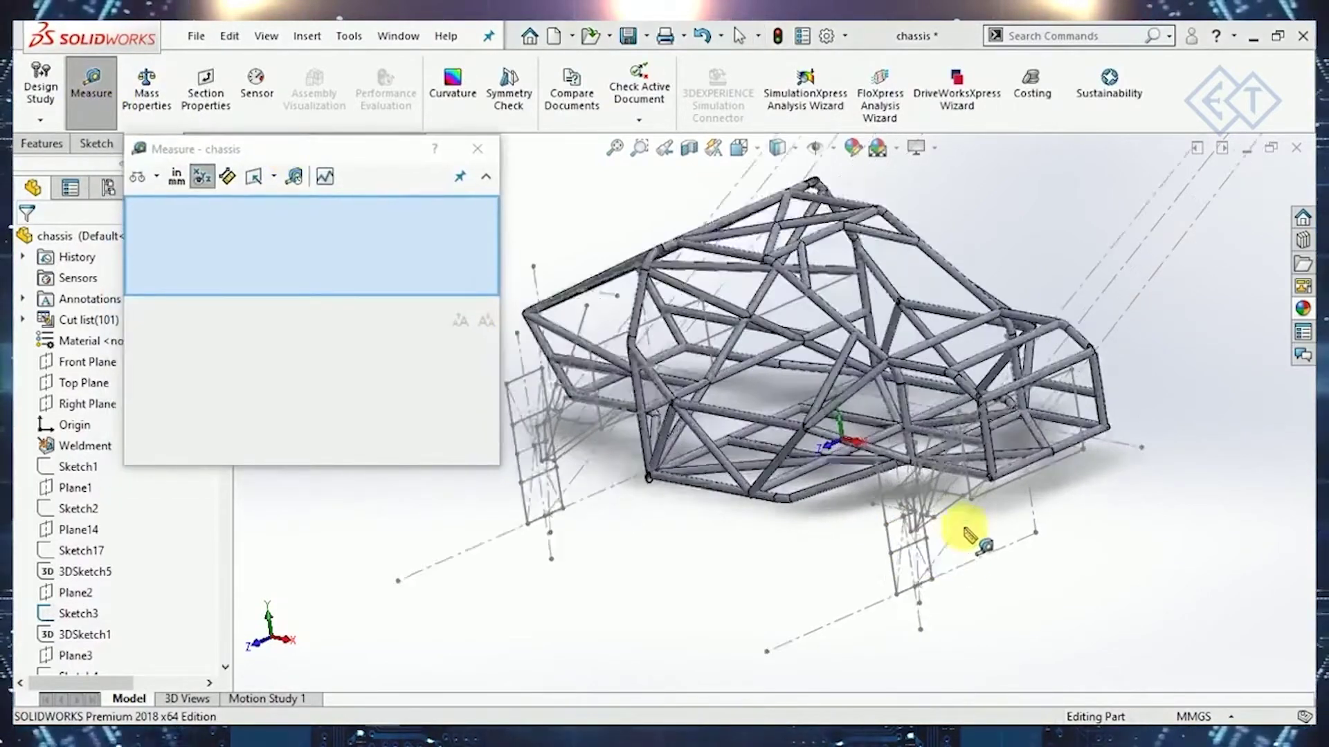
{"action": "scroll", "coordinate": [967, 534], "scroll_direction": "down", "scroll_amount": 3}
{"action": "scroll", "coordinate": [943, 397], "scroll_direction": "down", "scroll_amount": 2}
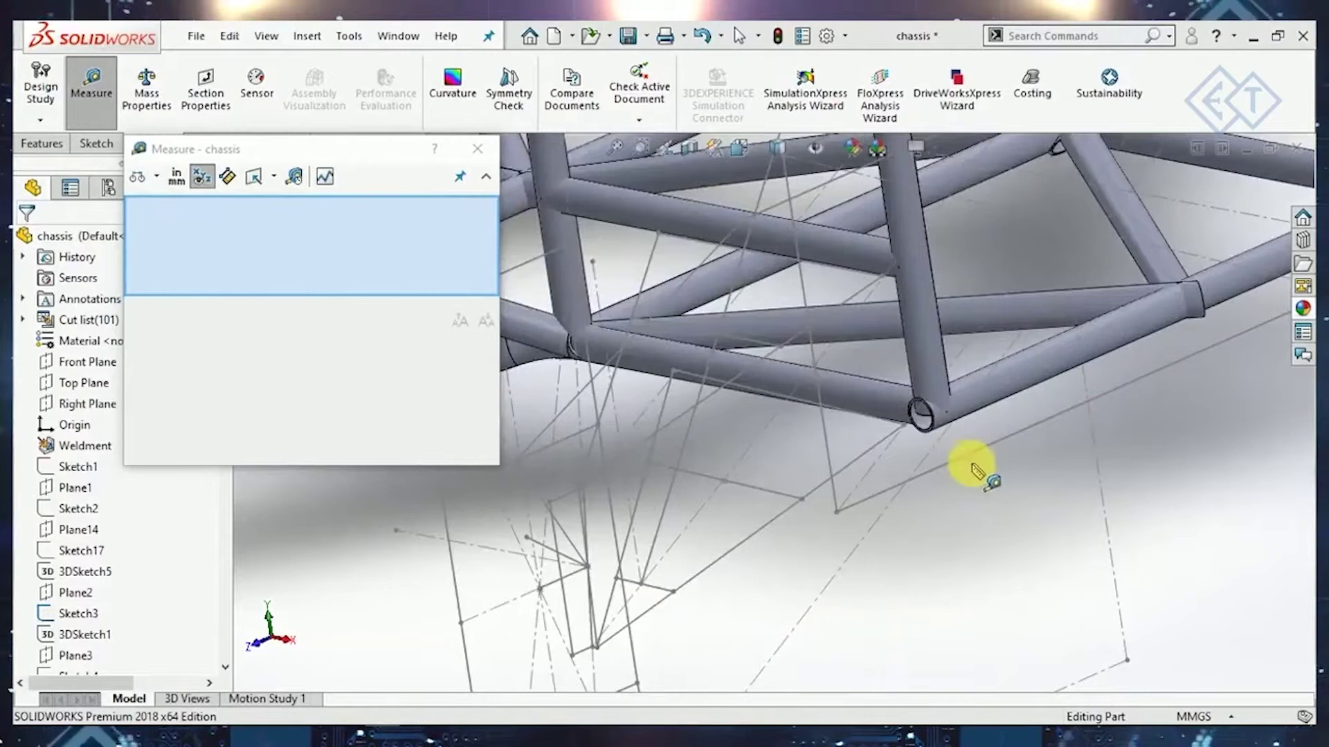
{"action": "left_click", "coordinate": [905, 427]}
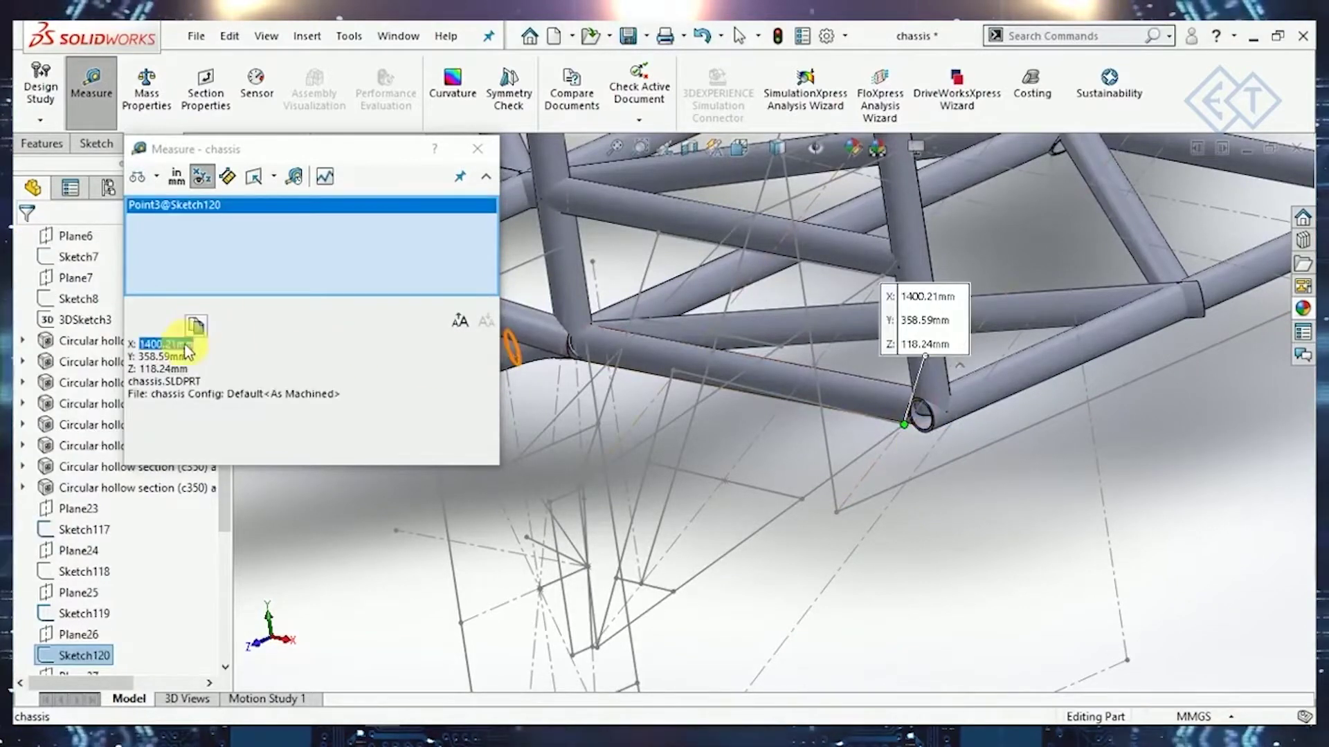
{"action": "left_click", "coordinate": [166, 369]}
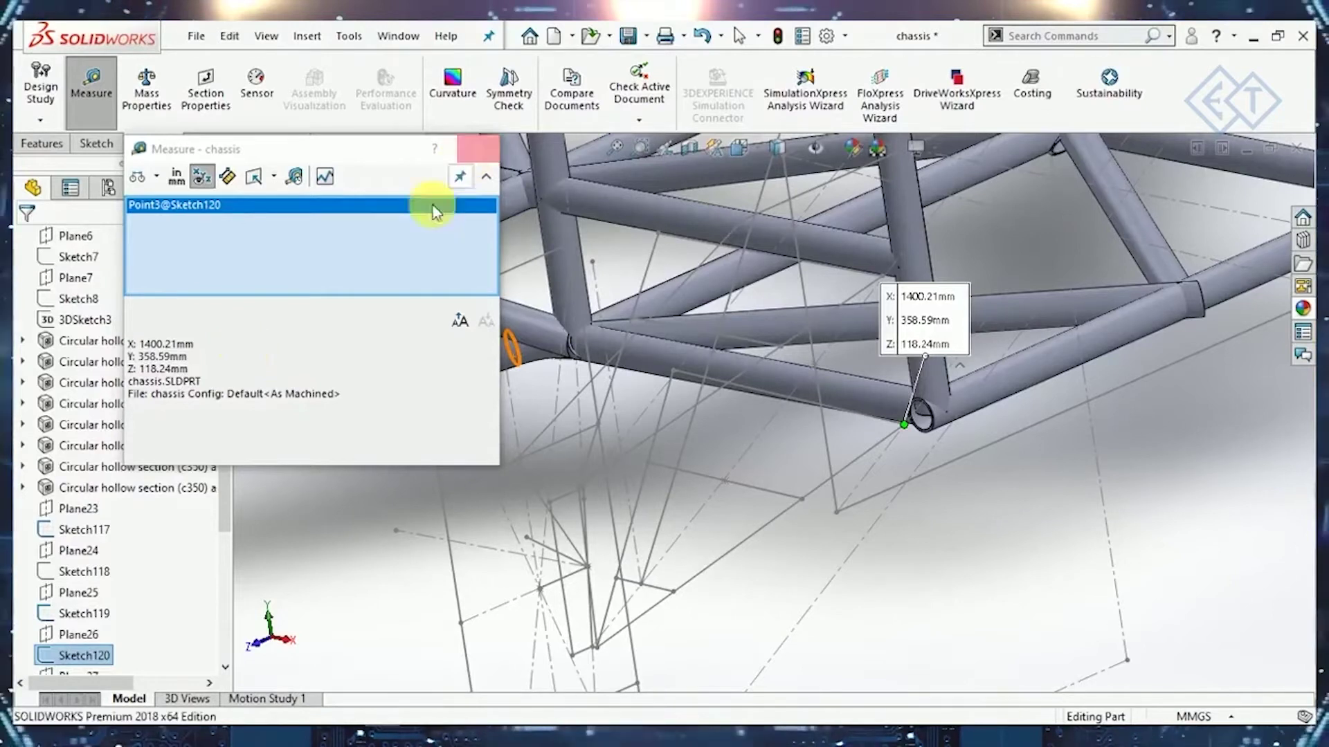
{"action": "scroll", "coordinate": [705, 361], "scroll_direction": "up", "scroll_amount": 5}
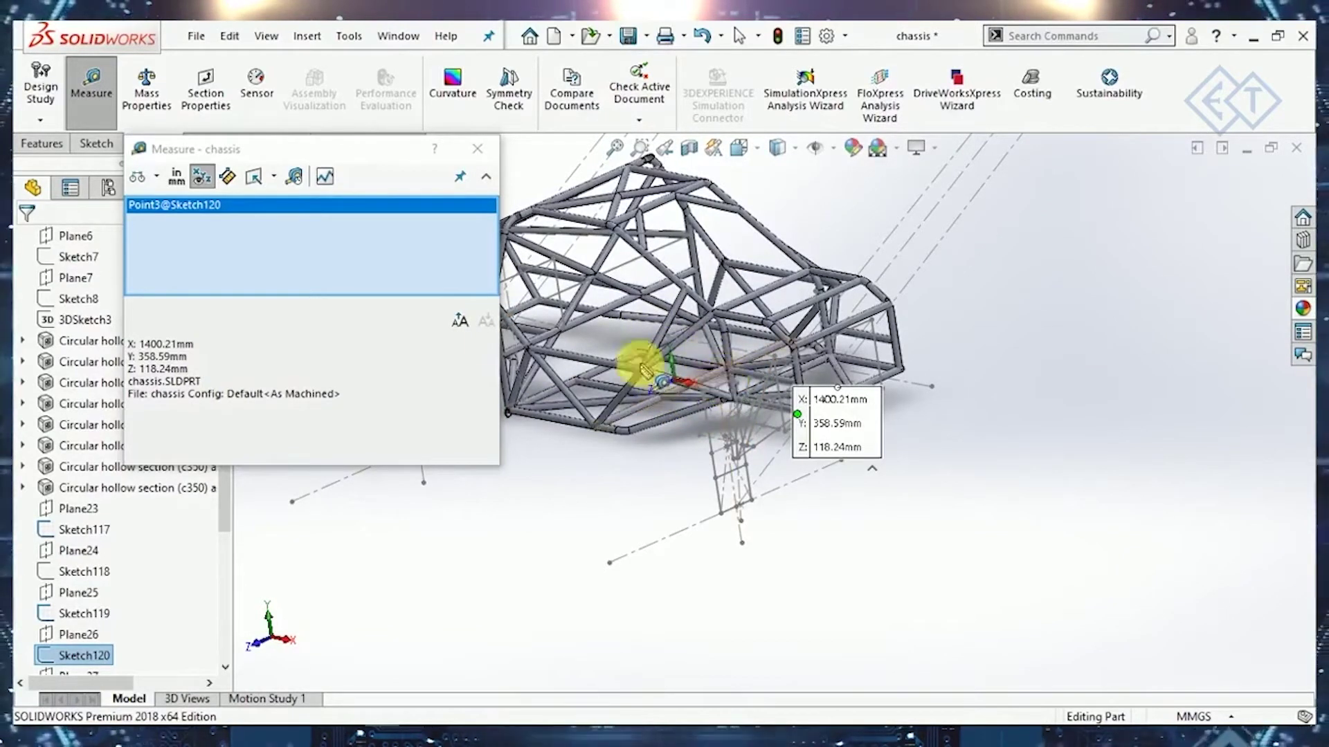
{"action": "left_click", "coordinate": [478, 148]}
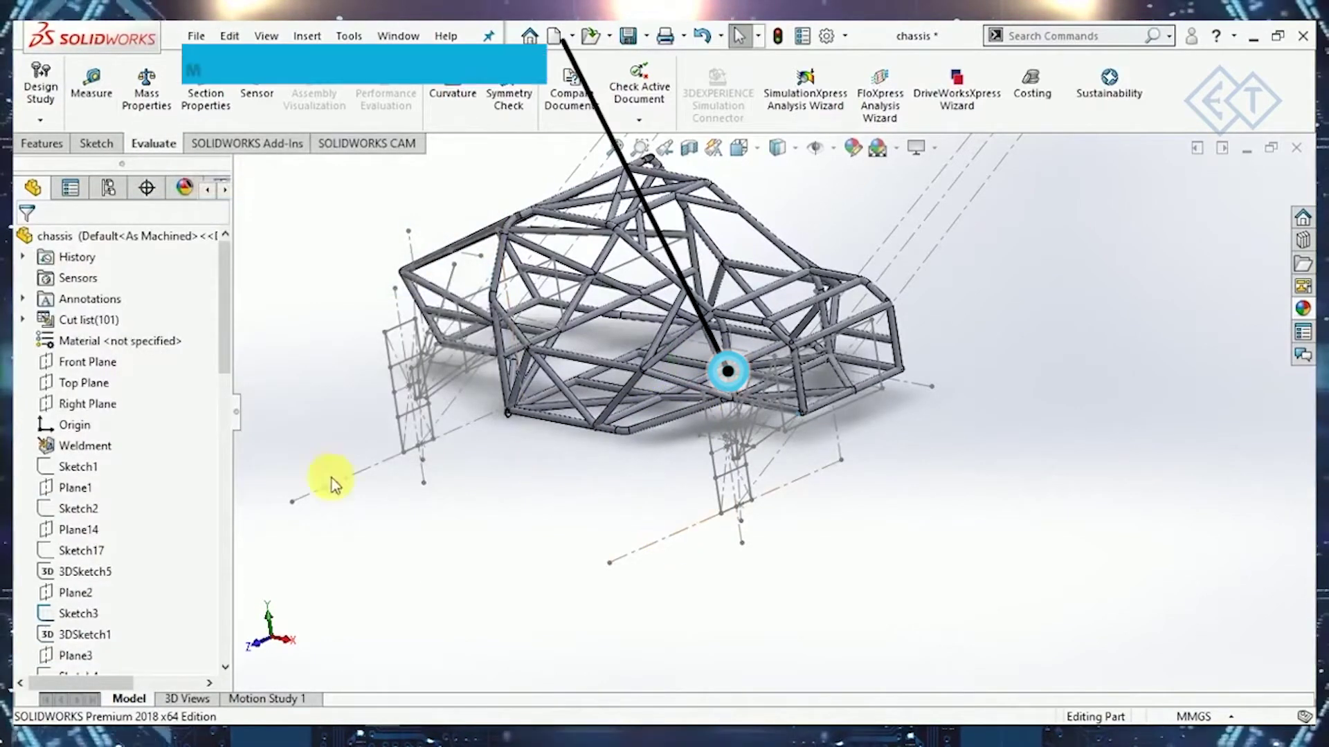
On the Front Plane, sketch a horizontal line about 3232 mm long from the origin past the front of the chassis.
{"action": "left_click", "coordinate": [111, 371]}
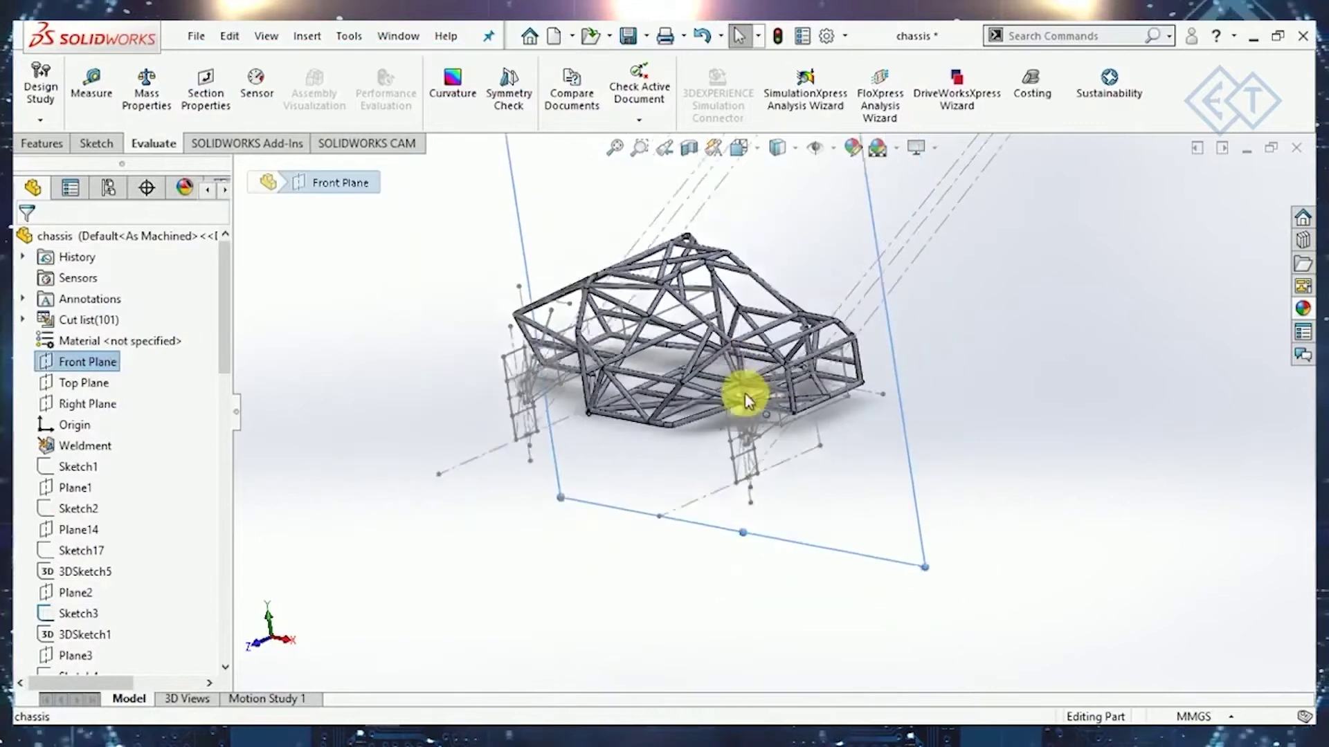
{"action": "mouse_move", "coordinate": [742, 386]}
{"action": "middle_mouse_down"}
{"action": "mouse_move", "coordinate": [747, 431]}
{"action": "mouse_move", "coordinate": [692, 451]}
{"action": "mouse_move", "coordinate": [709, 467]}
{"action": "mouse_move", "coordinate": [778, 430]}
{"action": "middle_mouse_up"}
{"action": "left_click", "coordinate": [84, 145]}
{"action": "left_click", "coordinate": [53, 104]}
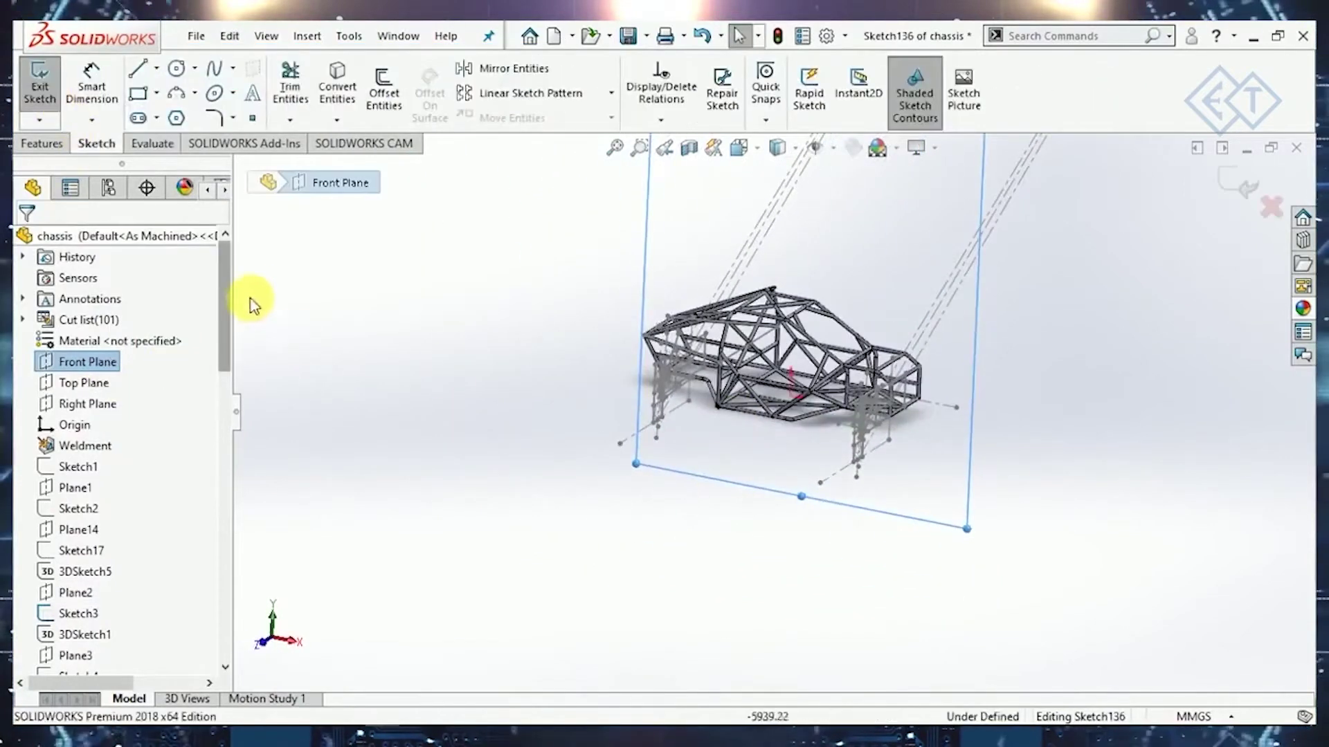
{"action": "right_click", "coordinate": [109, 656]}
{"action": "left_click", "coordinate": [163, 434]}
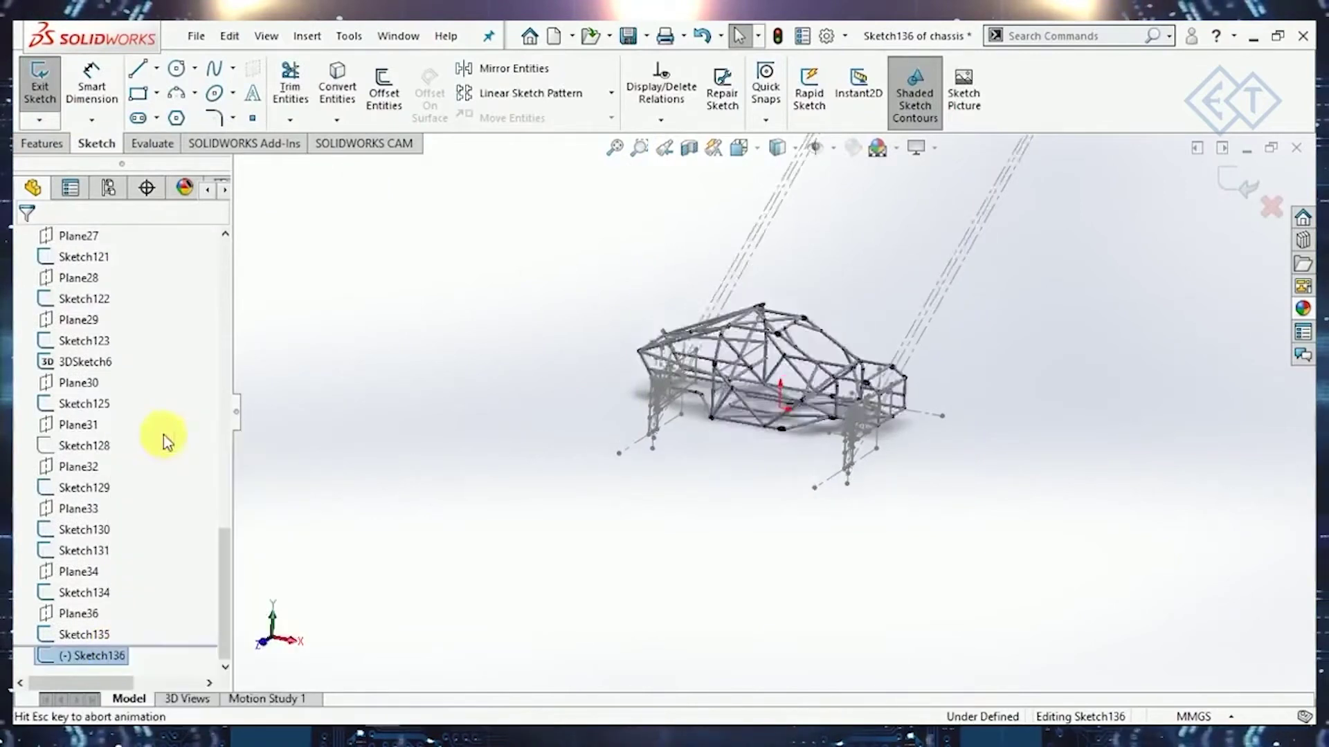
{"action": "left_click", "coordinate": [138, 68]}
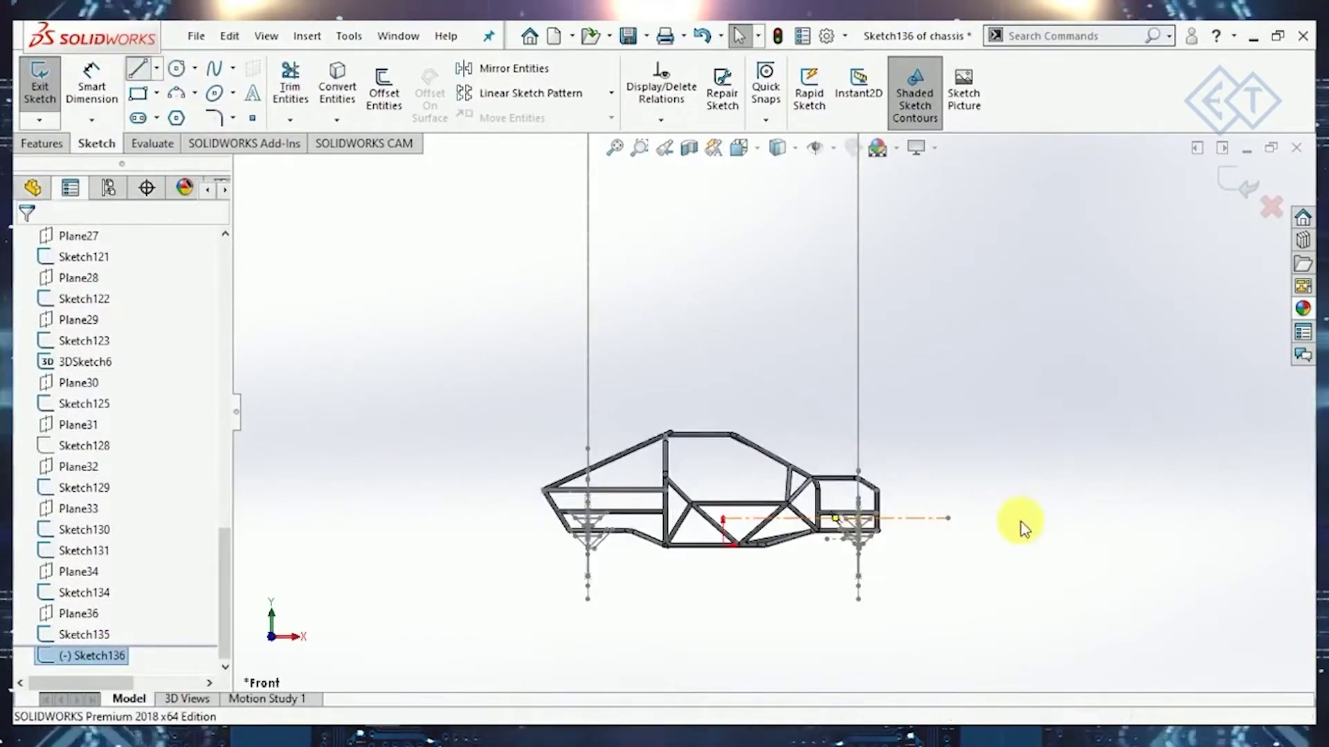
{"action": "left_click_drag", "start_coordinate": [735, 546], "coordinate": [1121, 547]}
Dimension the horizontal line to 2650 mm from the origin, place the dimension above the chassis, and close the sketch.
{"action": "key", "text": "d"}
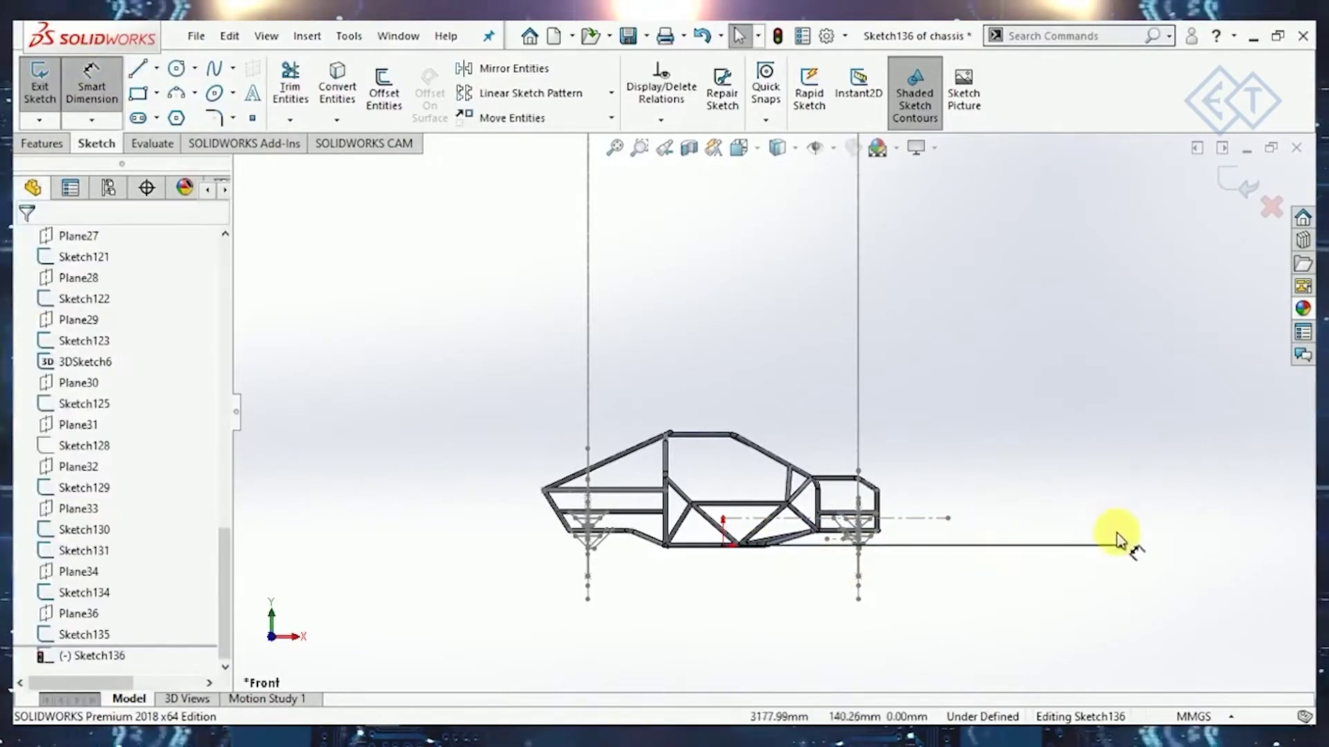
{"action": "left_click", "coordinate": [1121, 547]}
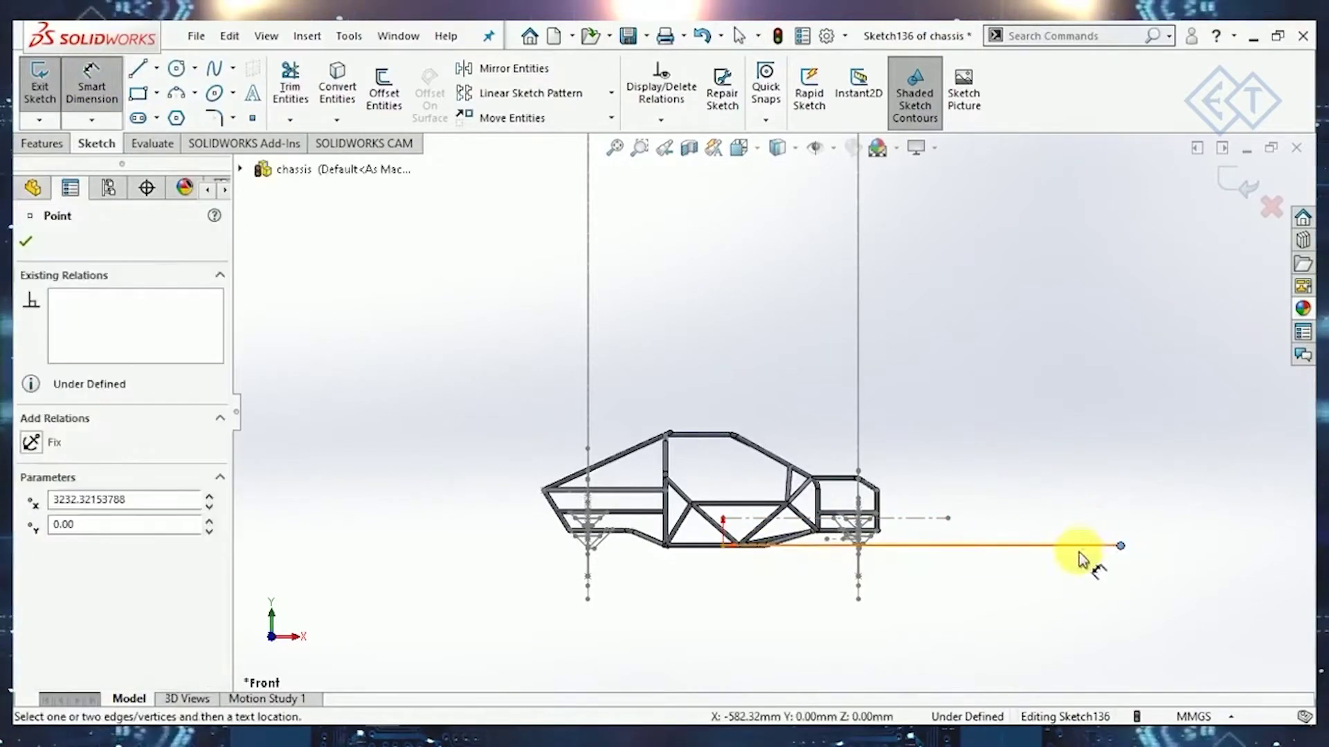
{"action": "left_click", "coordinate": [724, 551]}
{"action": "left_click", "coordinate": [948, 368]}
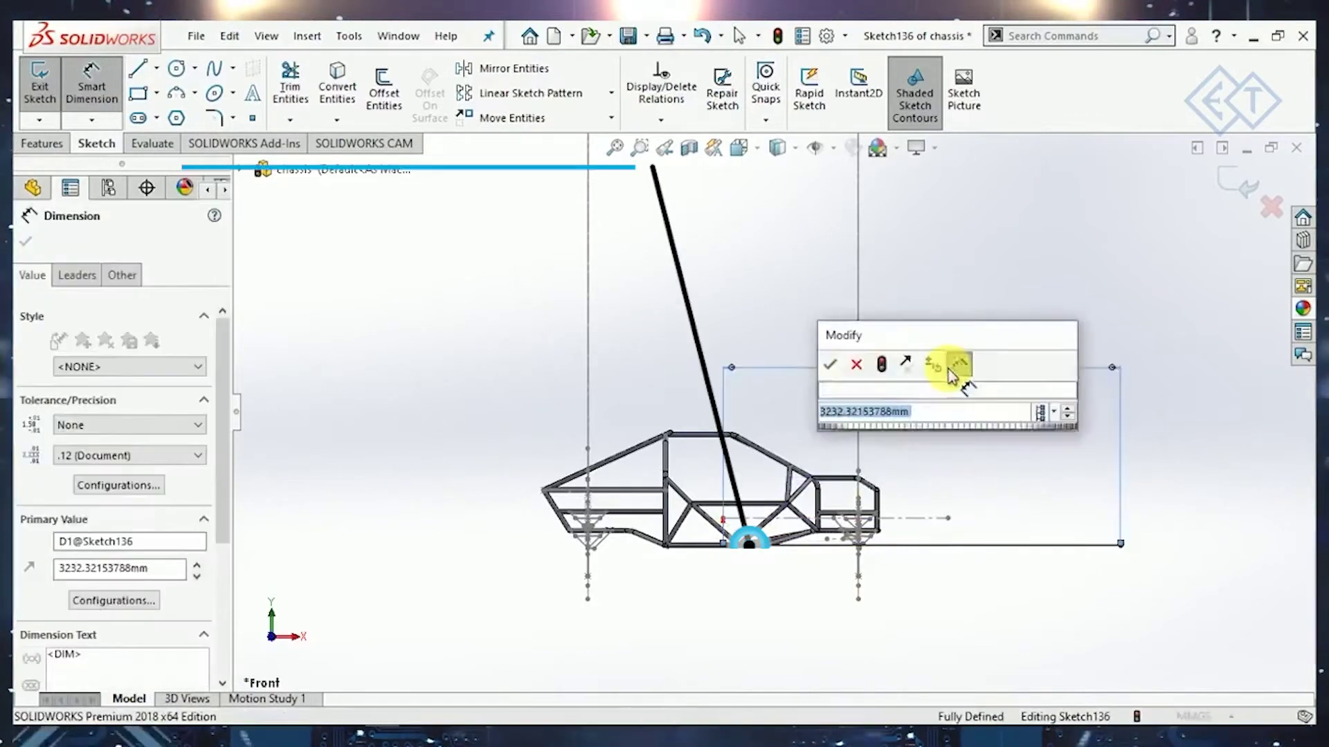
{"action": "type", "text": "2650"}
{"action": "key", "text": "Return"}
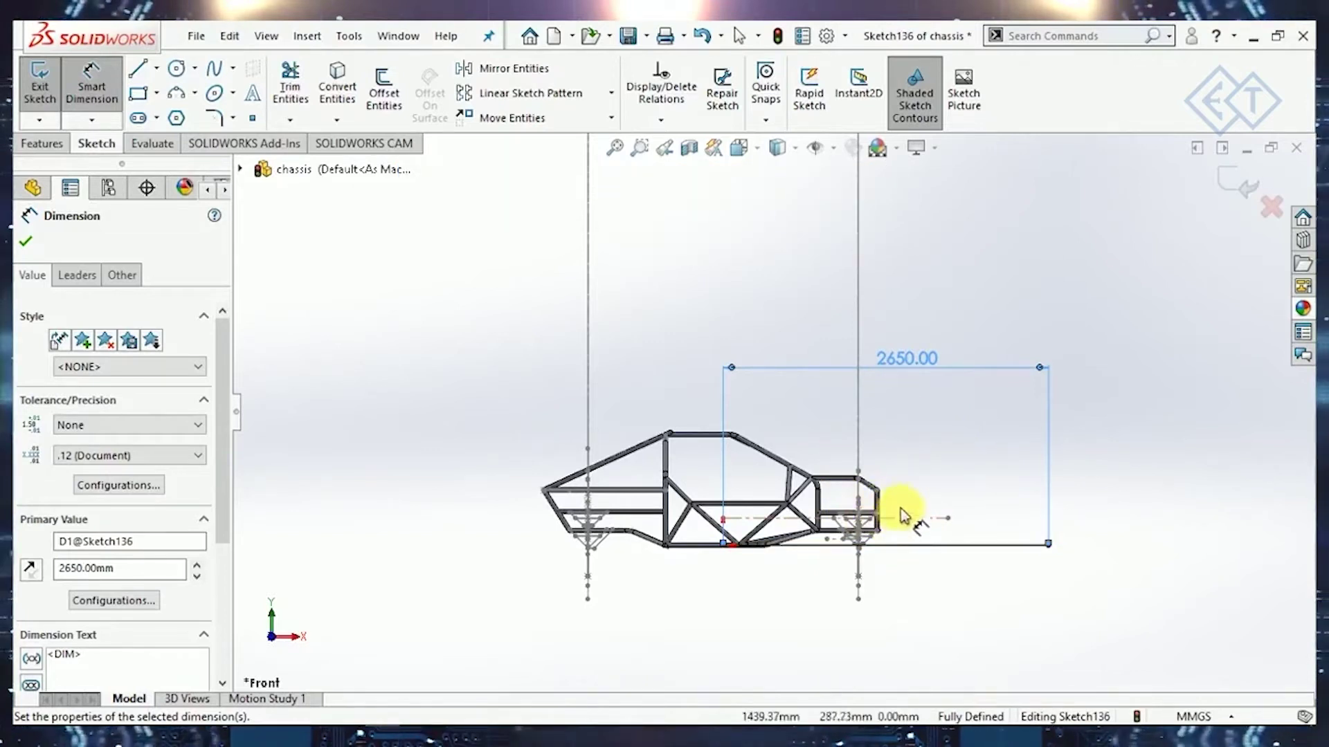
{"action": "left_click_drag", "start_coordinate": [920, 362], "coordinate": [915, 377]}
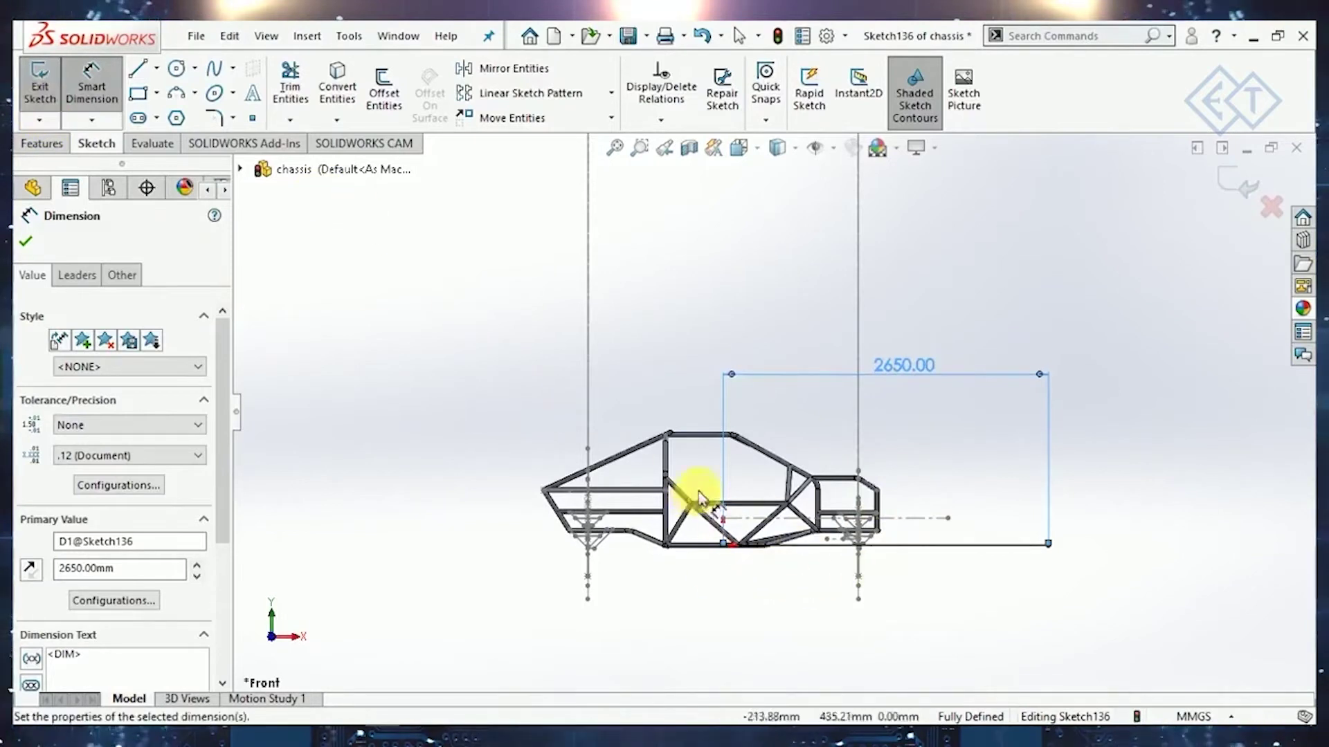
{"action": "left_click", "coordinate": [793, 472]}
{"action": "key", "text": "Escape"}
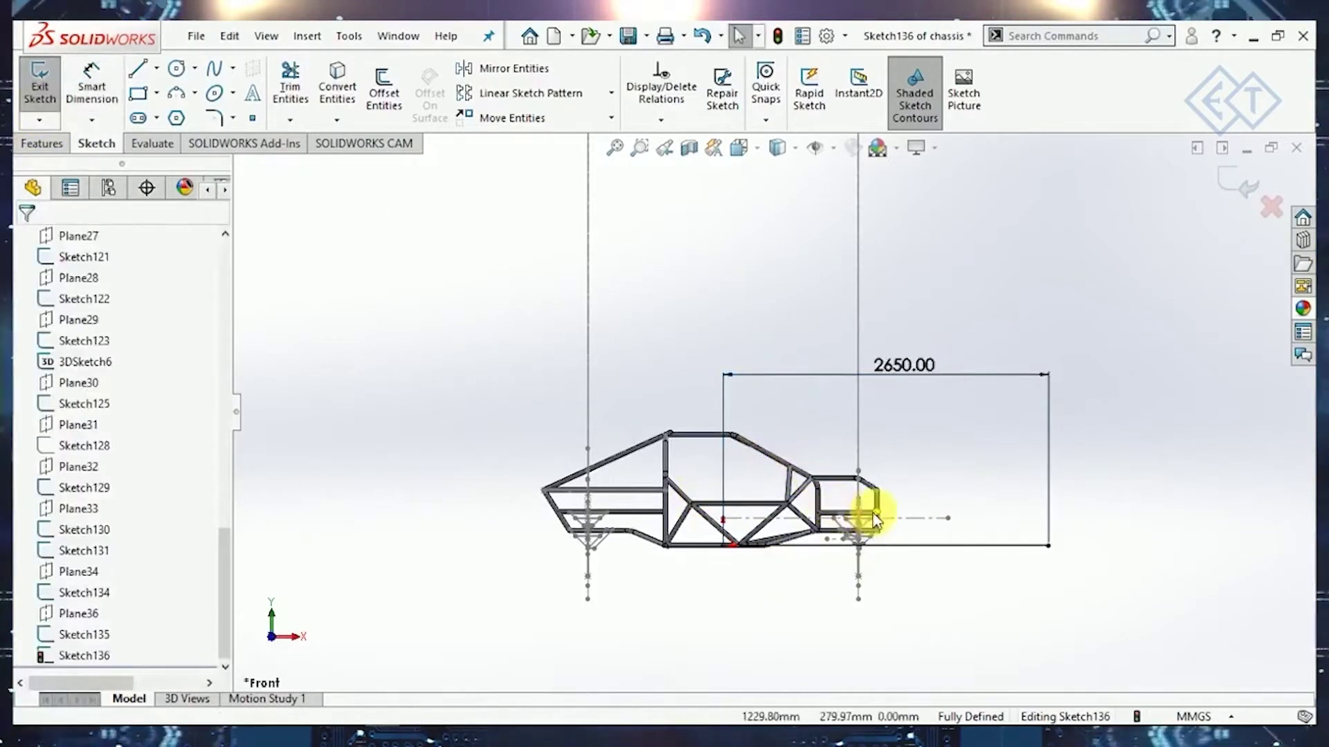
{"action": "left_click", "coordinate": [40, 86]}
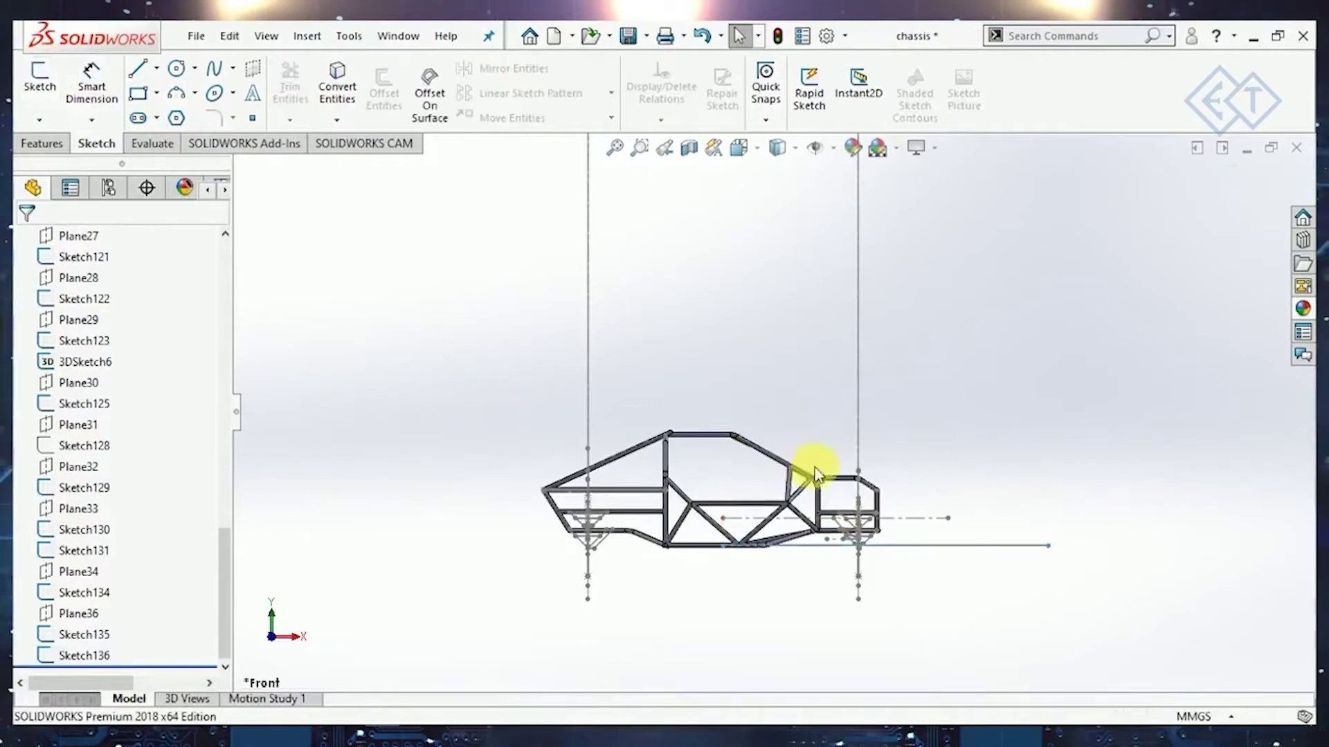
In a new Front Plane sketch, draw a vertical line about 1809 mm tall up from the horizontal line's front end, and close the sketch.
{"action": "scroll", "coordinate": [74, 464], "scroll_direction": "up", "scroll_amount": 20}
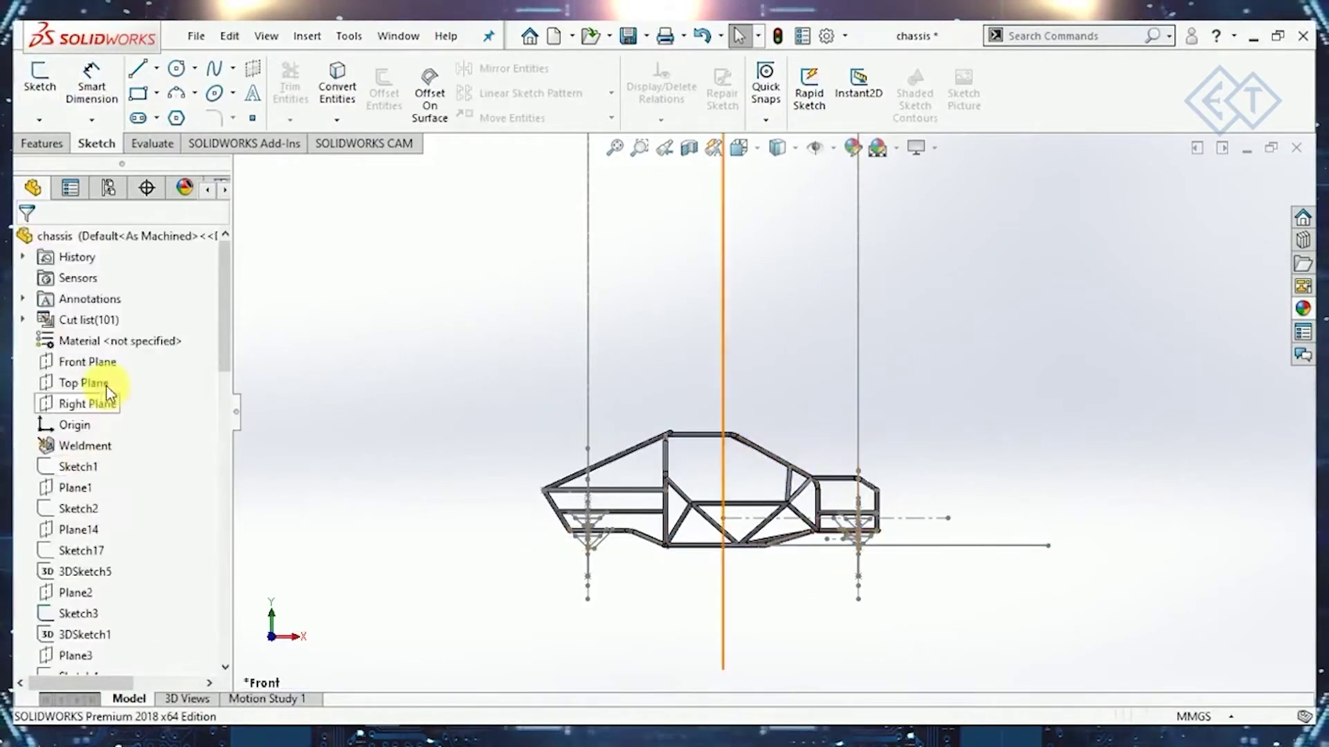
{"action": "left_click", "coordinate": [87, 362]}
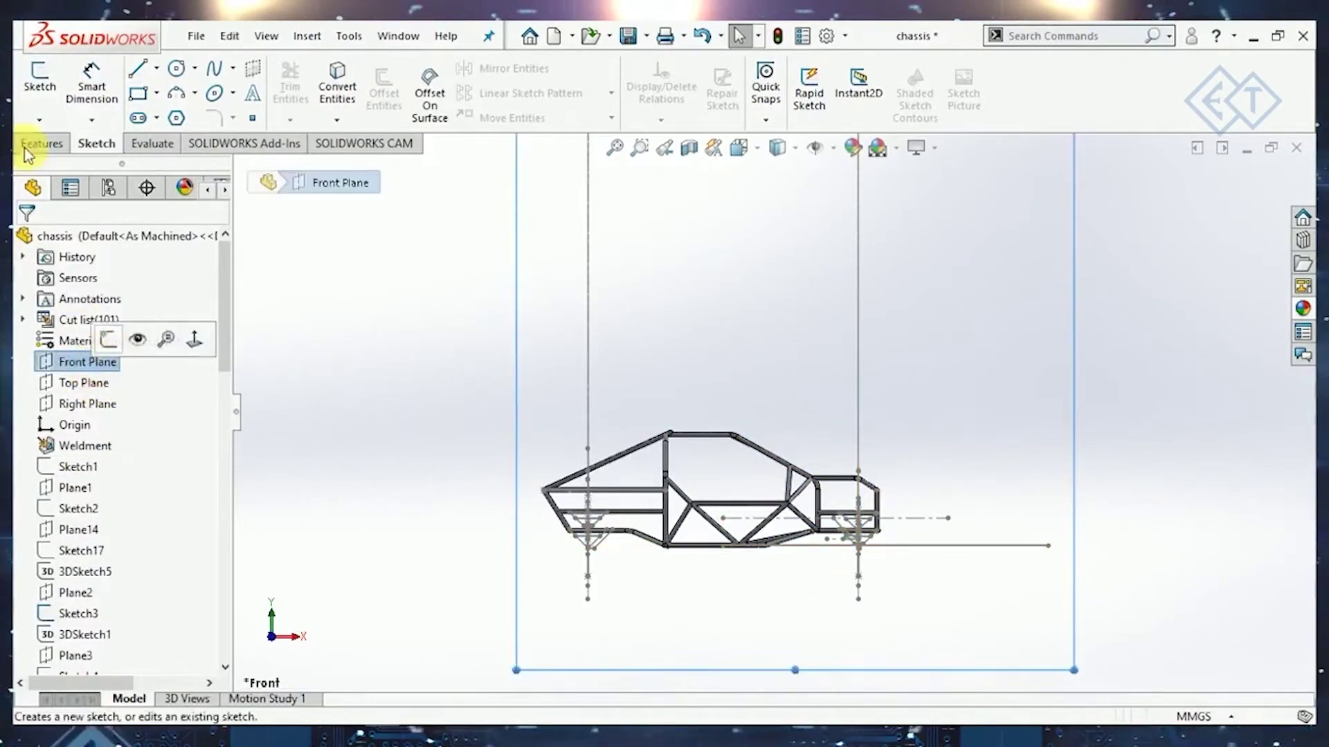
{"action": "left_click", "coordinate": [39, 84]}
{"action": "left_click", "coordinate": [138, 68]}
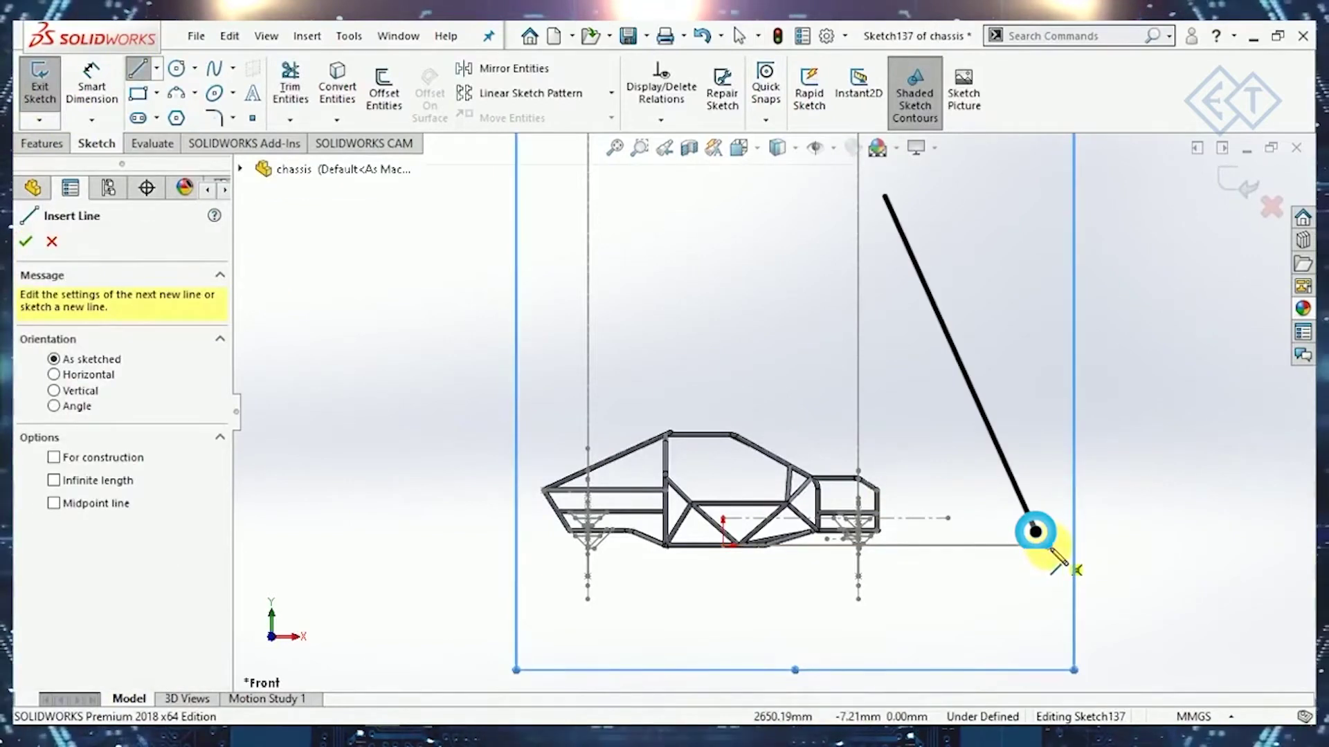
{"action": "left_click", "coordinate": [1048, 546]}
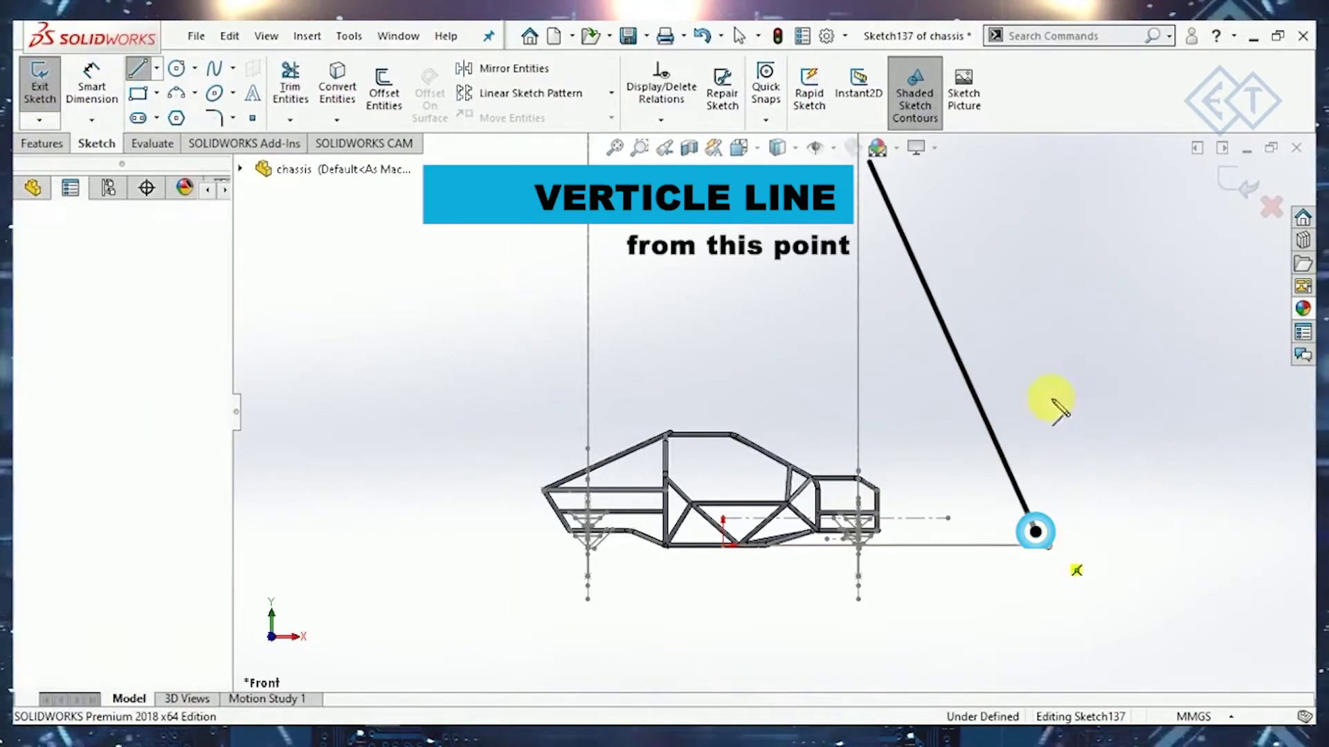
{"action": "left_click", "coordinate": [1048, 315]}
{"action": "key", "text": "Escape"}
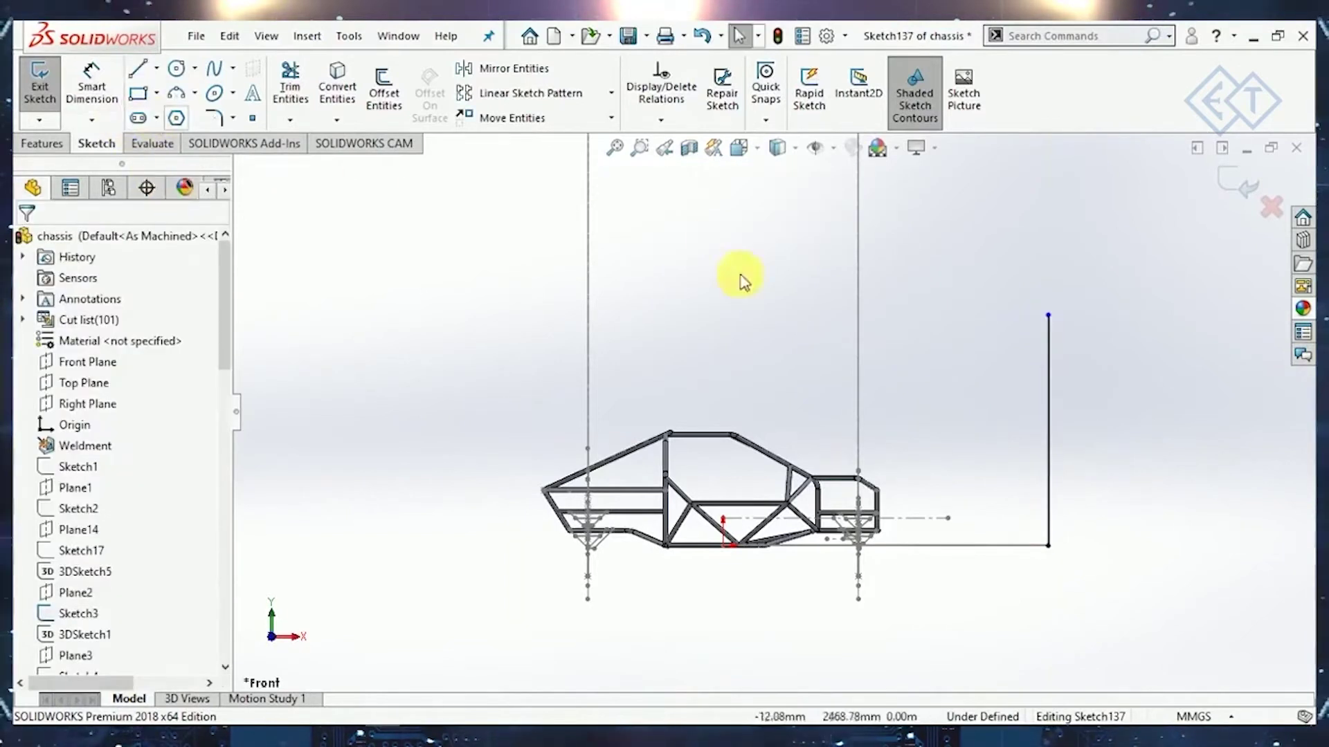
{"action": "left_click_drag", "start_coordinate": [1048, 353], "coordinate": [1050, 331]}
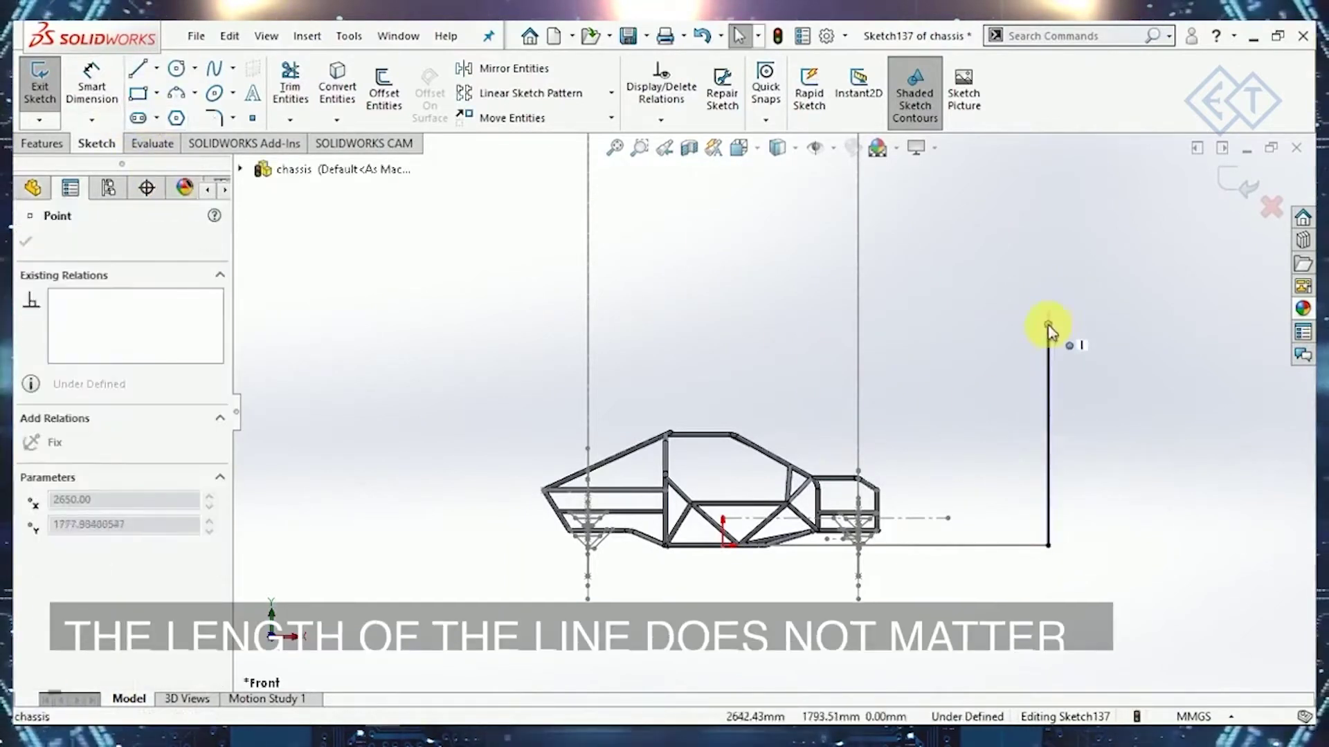
{"action": "left_click", "coordinate": [400, 347]}
{"action": "left_click", "coordinate": [40, 123]}
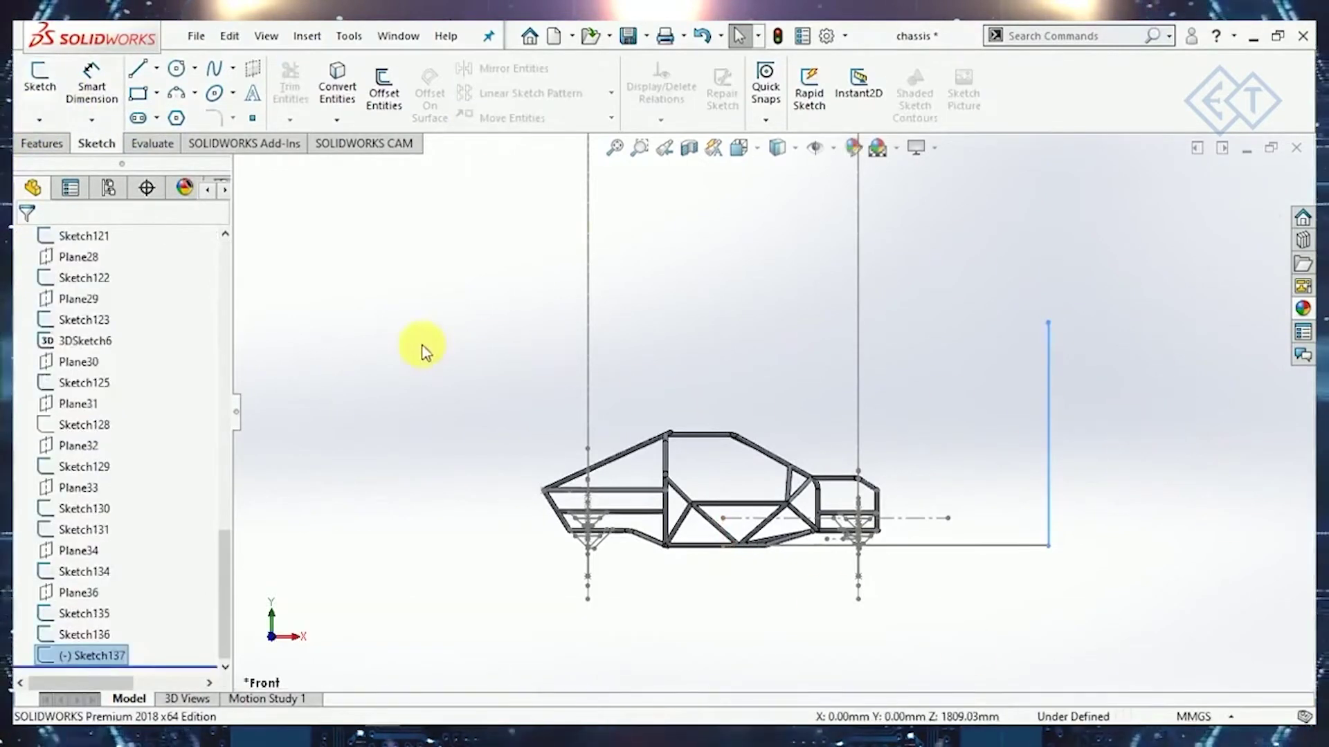
Highlight the horizontal line's Sketch136 and the vertical line's Sketch137 in turn to check them in the model.
{"action": "scroll", "coordinate": [164, 578], "scroll_direction": "down", "scroll_amount": 5}
{"action": "scroll", "coordinate": [159, 554], "scroll_direction": "down", "scroll_amount": 15}
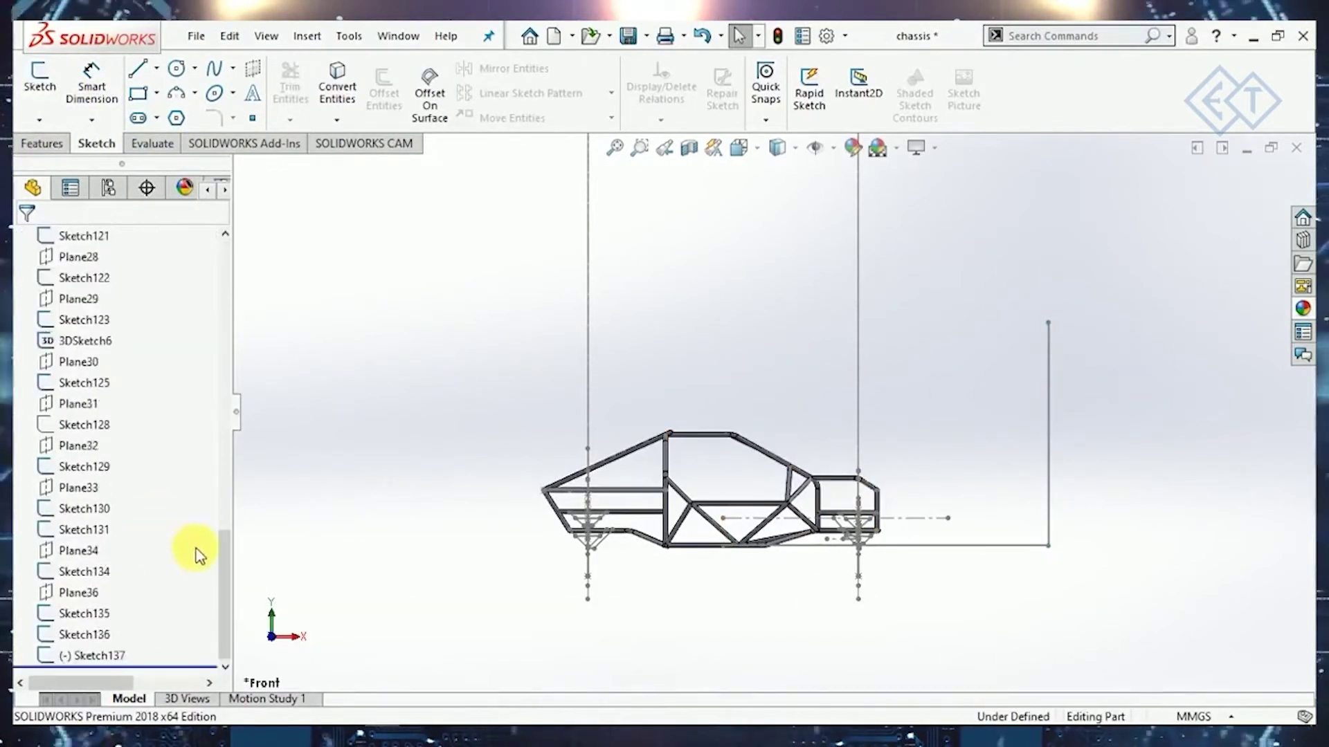
{"action": "left_click", "coordinate": [90, 635]}
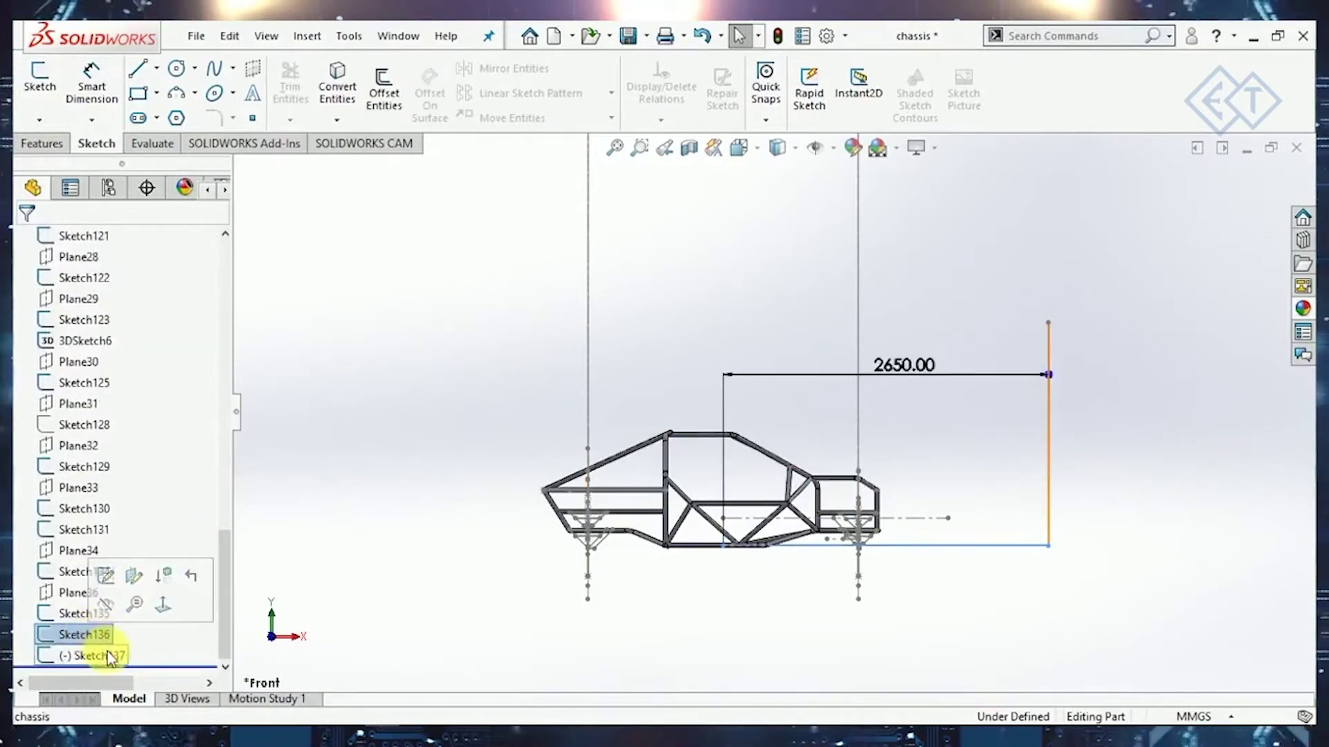
{"action": "left_click", "coordinate": [108, 656]}
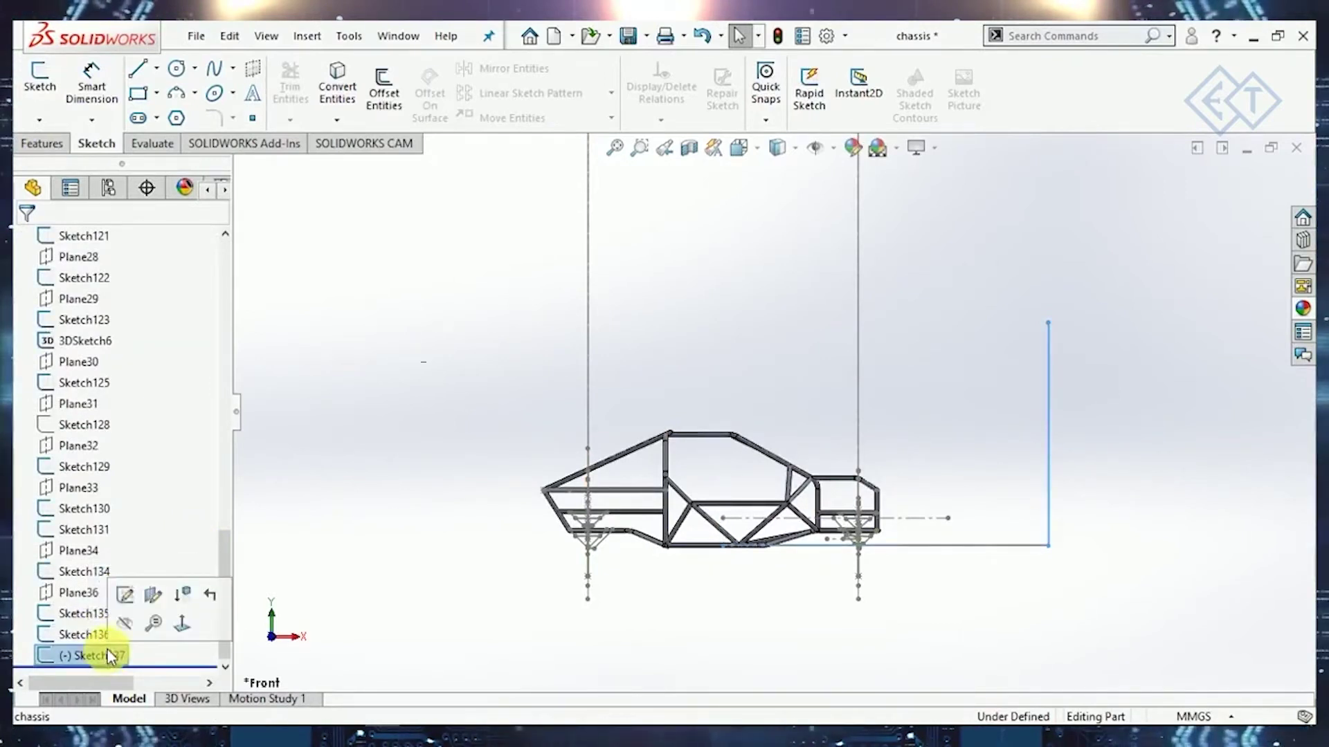
Highlight the horizontal line's sketch and the vertical line's sketch once more to check them, and clear the selection.
{"action": "left_click", "coordinate": [85, 637]}
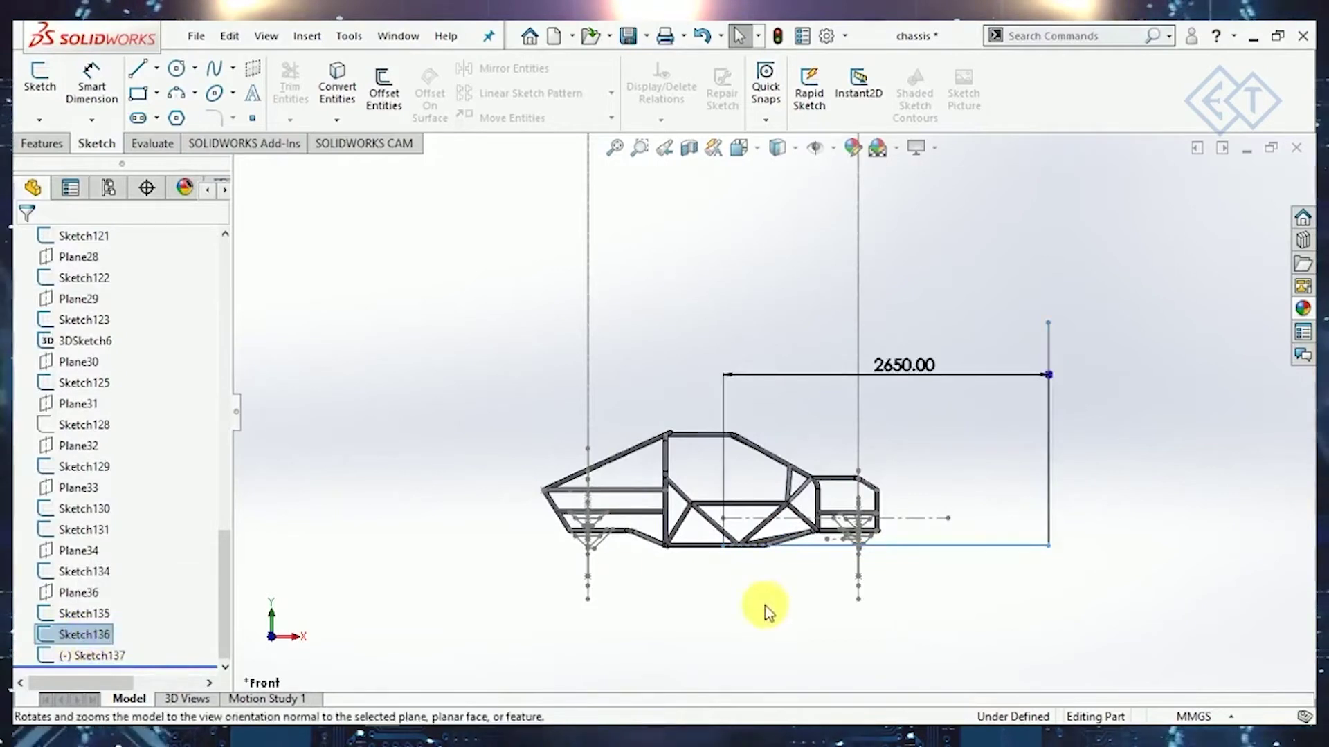
{"action": "left_click", "coordinate": [86, 651]}
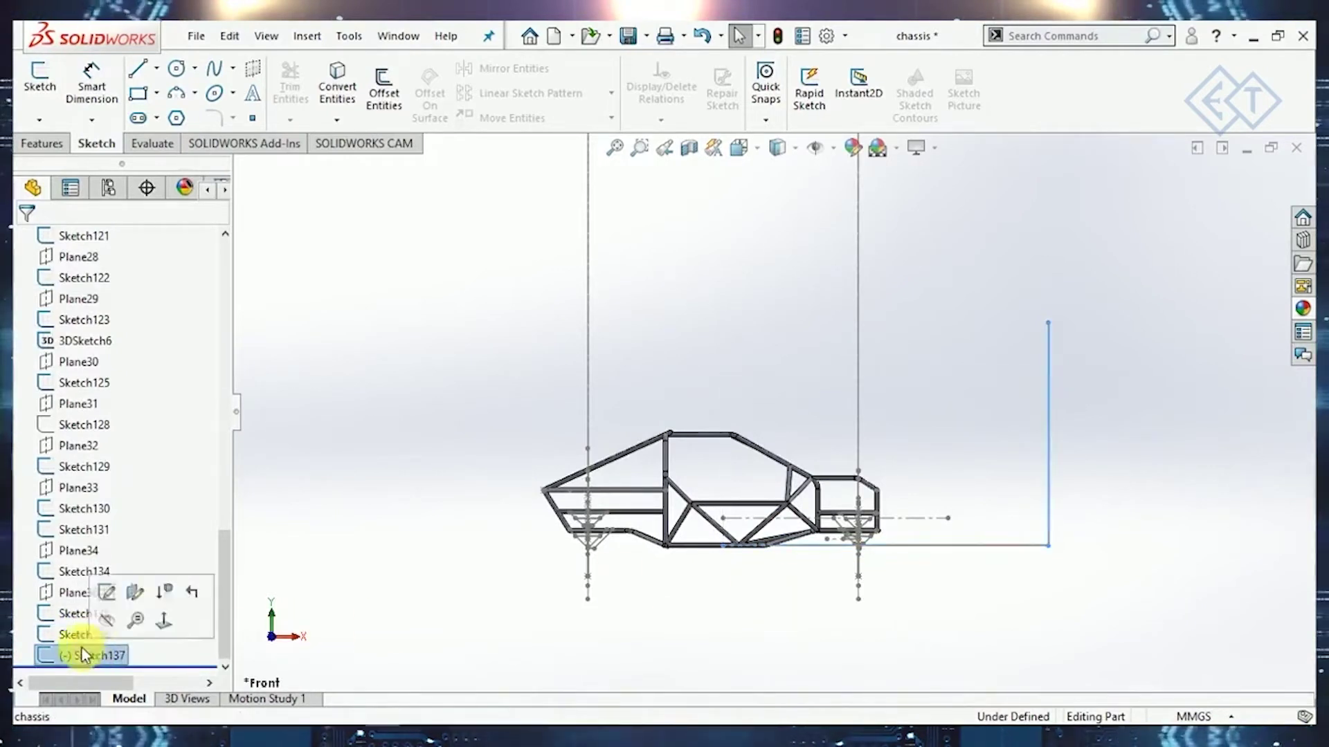
{"action": "key", "text": "Escape"}
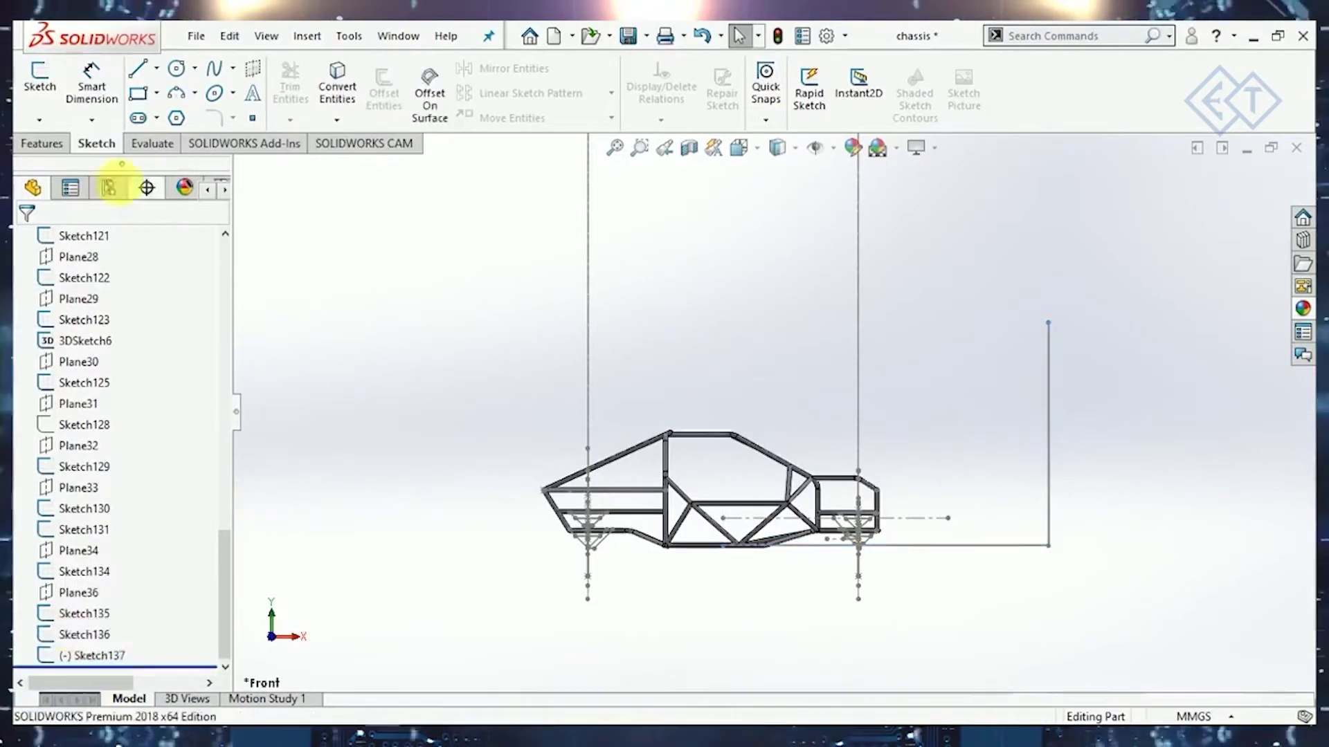
Start a reference coordinate system with its origin at the point where the horizontal and vertical sketch lines meet.
{"action": "left_click", "coordinate": [60, 144]}
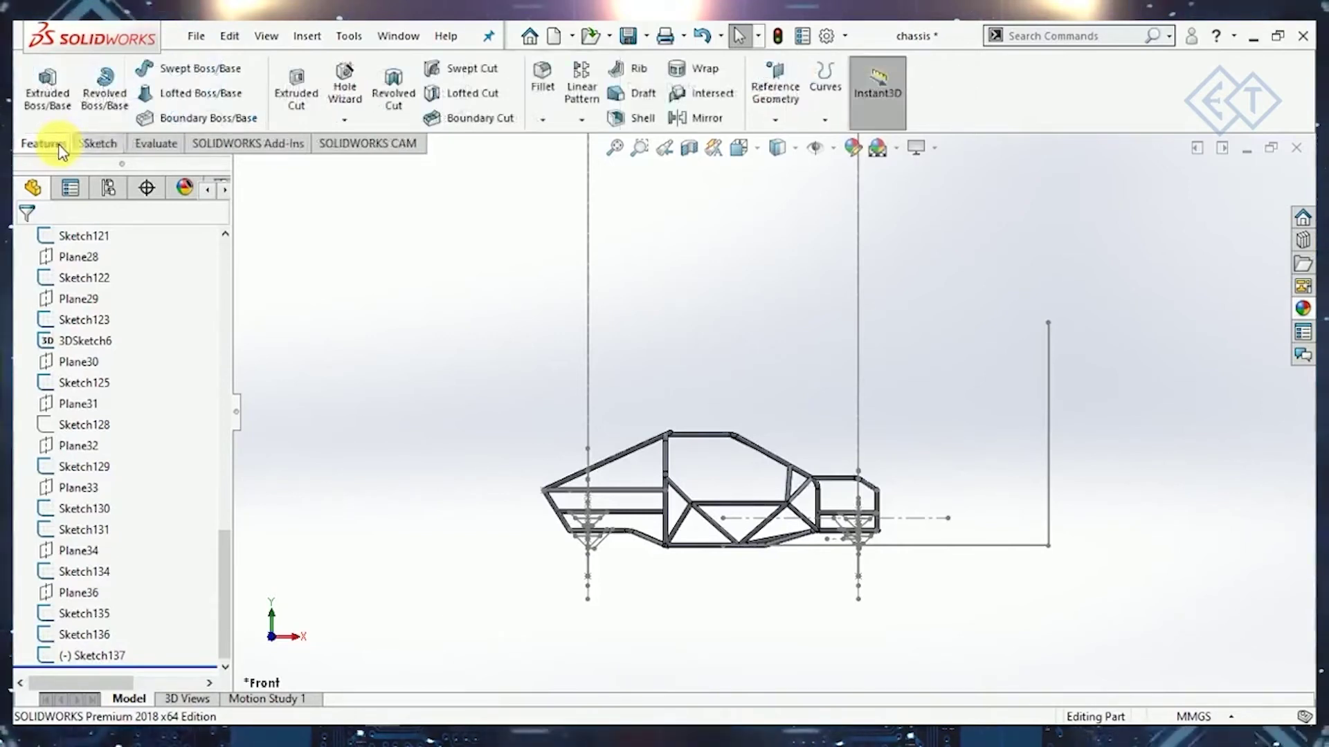
{"action": "left_click", "coordinate": [774, 117]}
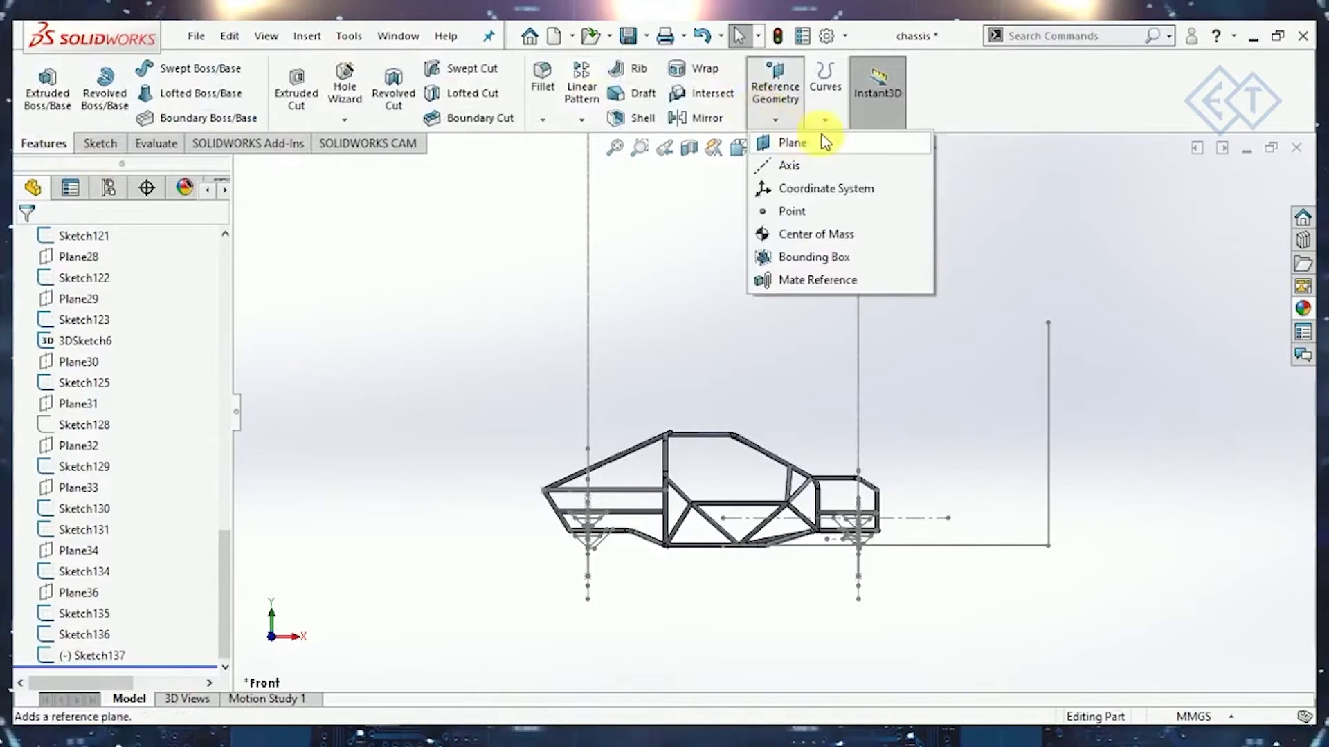
{"action": "left_click", "coordinate": [820, 189]}
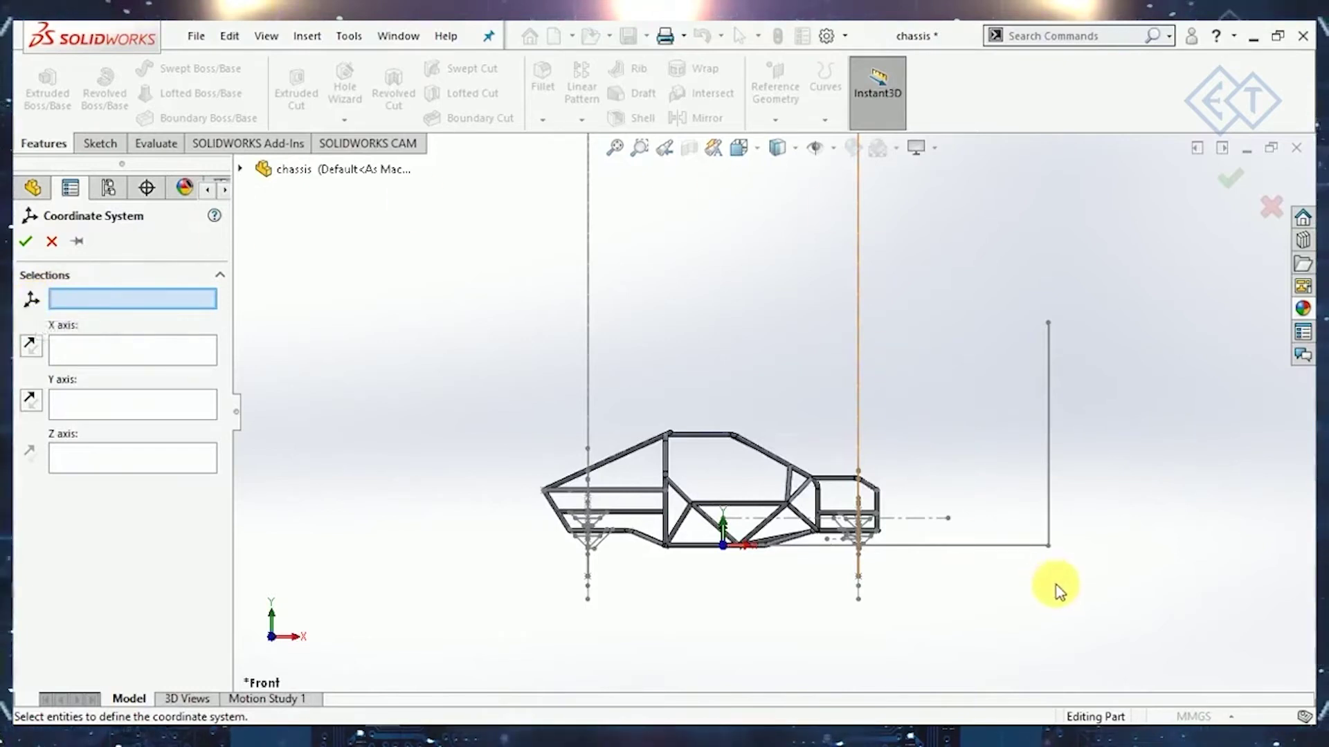
{"action": "left_click", "coordinate": [1050, 545]}
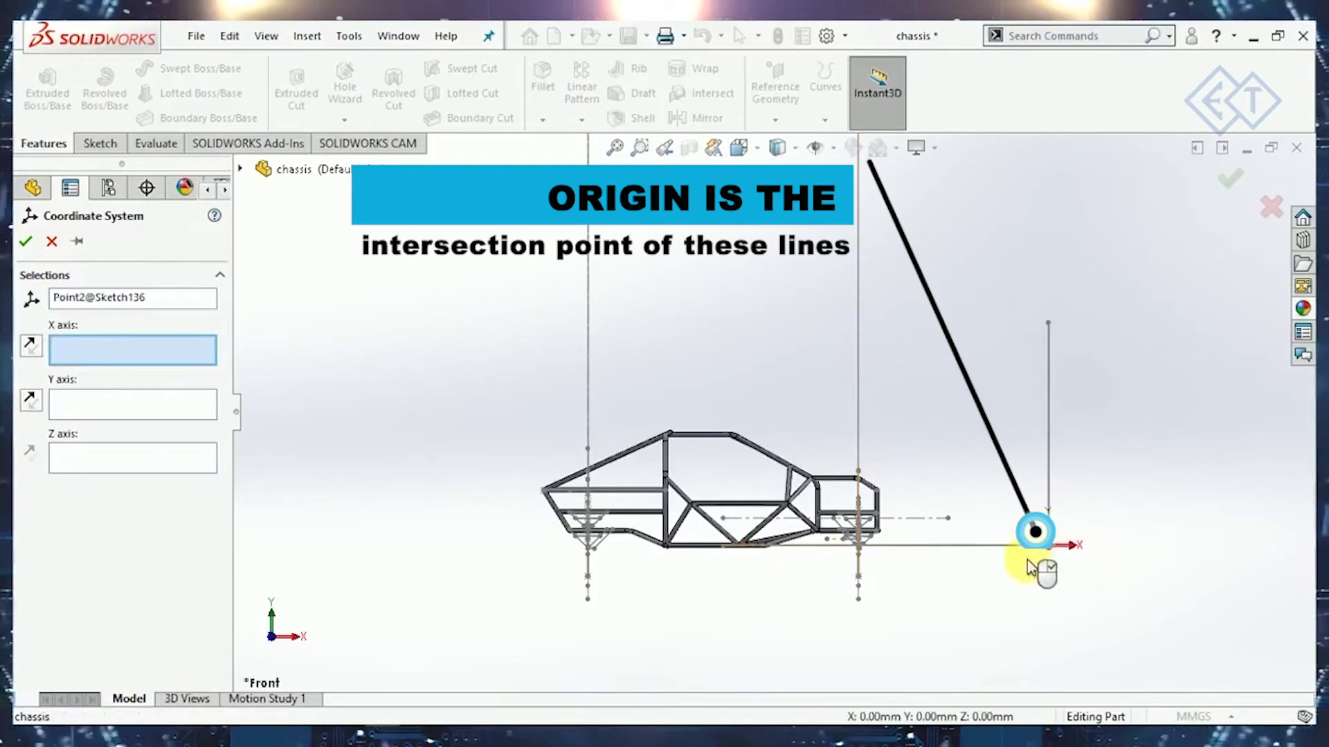
Set the coordinate system's X axis along the horizontal sketch line and its Z axis along the vertical sketch line.
{"action": "scroll", "coordinate": [1032, 569], "scroll_direction": "up", "scroll_amount": 3}
{"action": "middle_click_drag", "start_coordinate": [972, 526], "coordinate": [955, 554]}
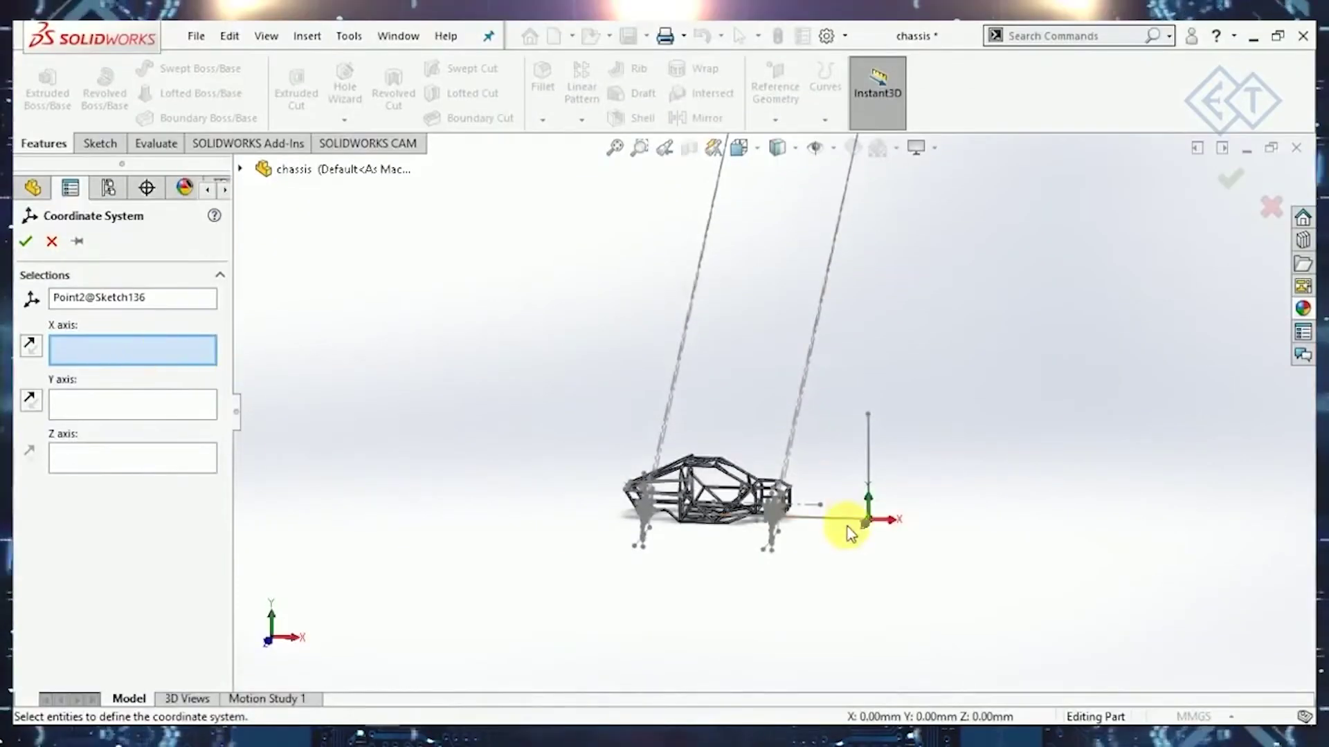
{"action": "left_click", "coordinate": [839, 518]}
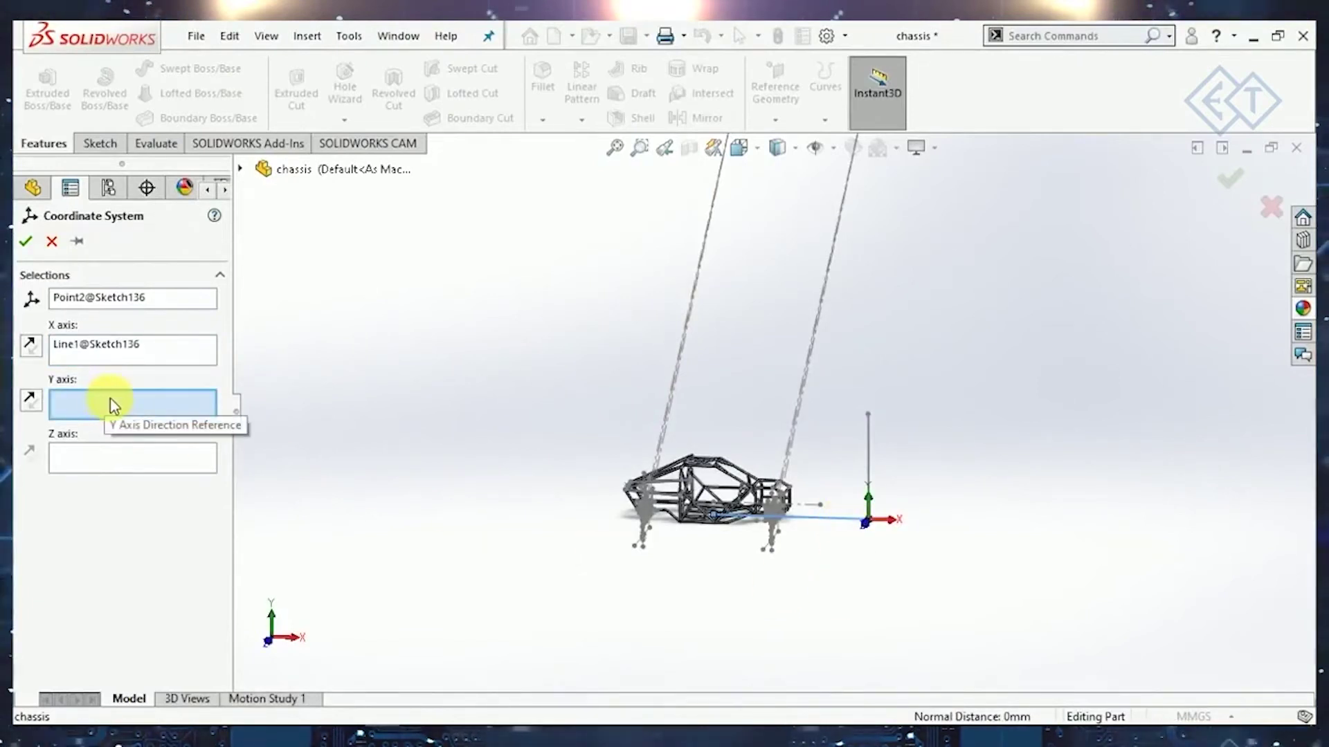
{"action": "key", "text": "alt+Tab"}
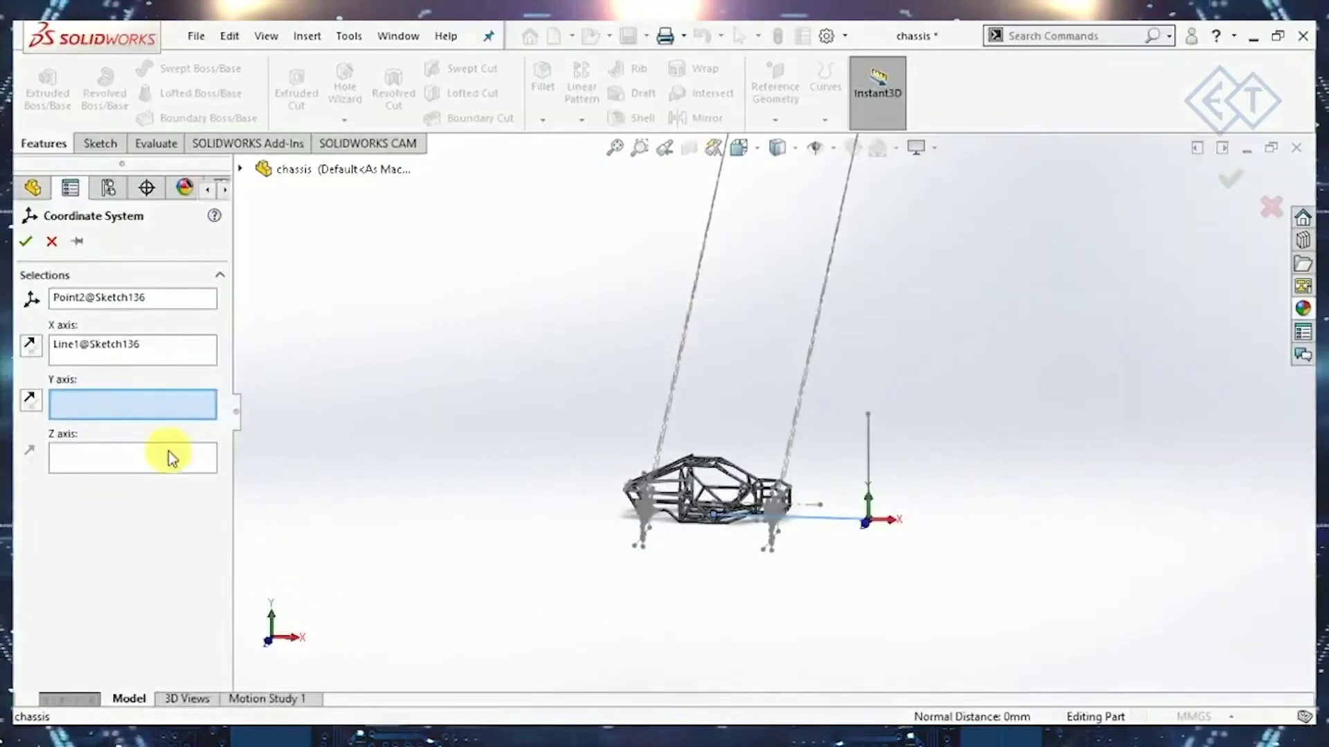
{"action": "left_click", "coordinate": [105, 465]}
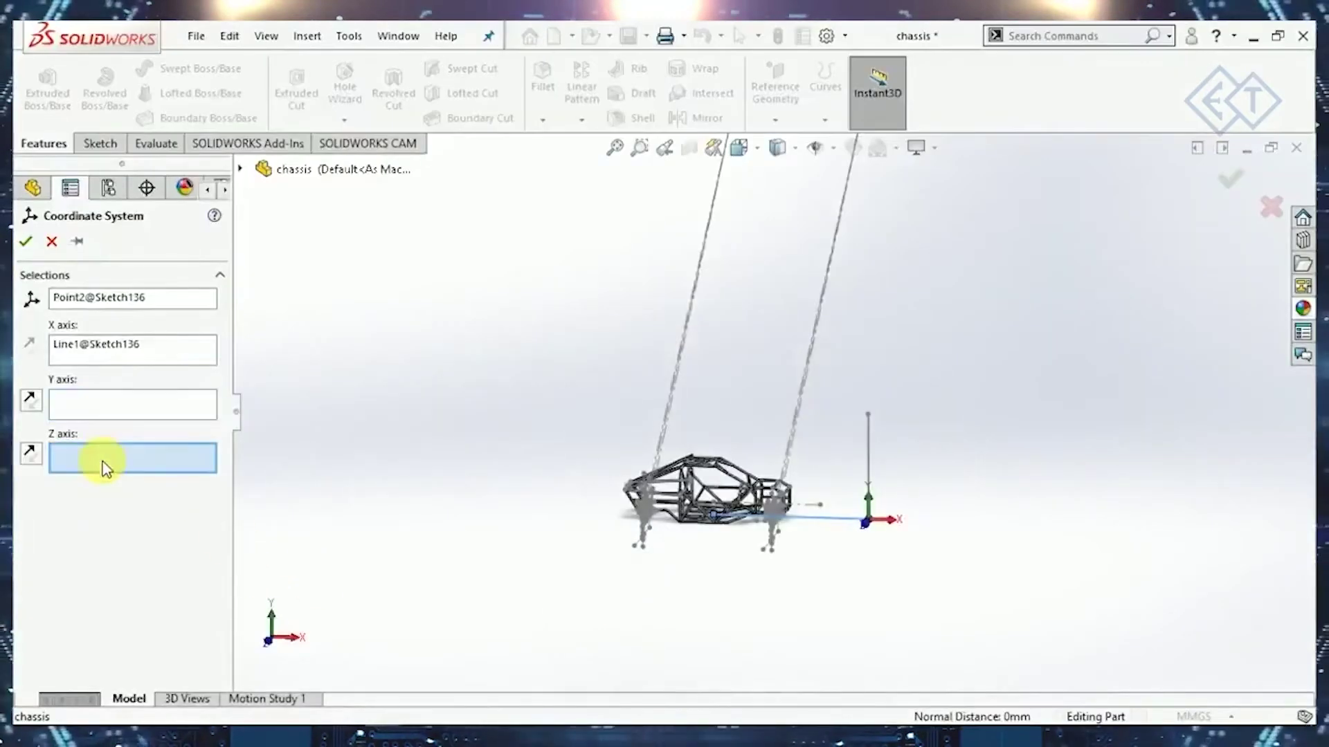
{"action": "left_click", "coordinate": [871, 436]}
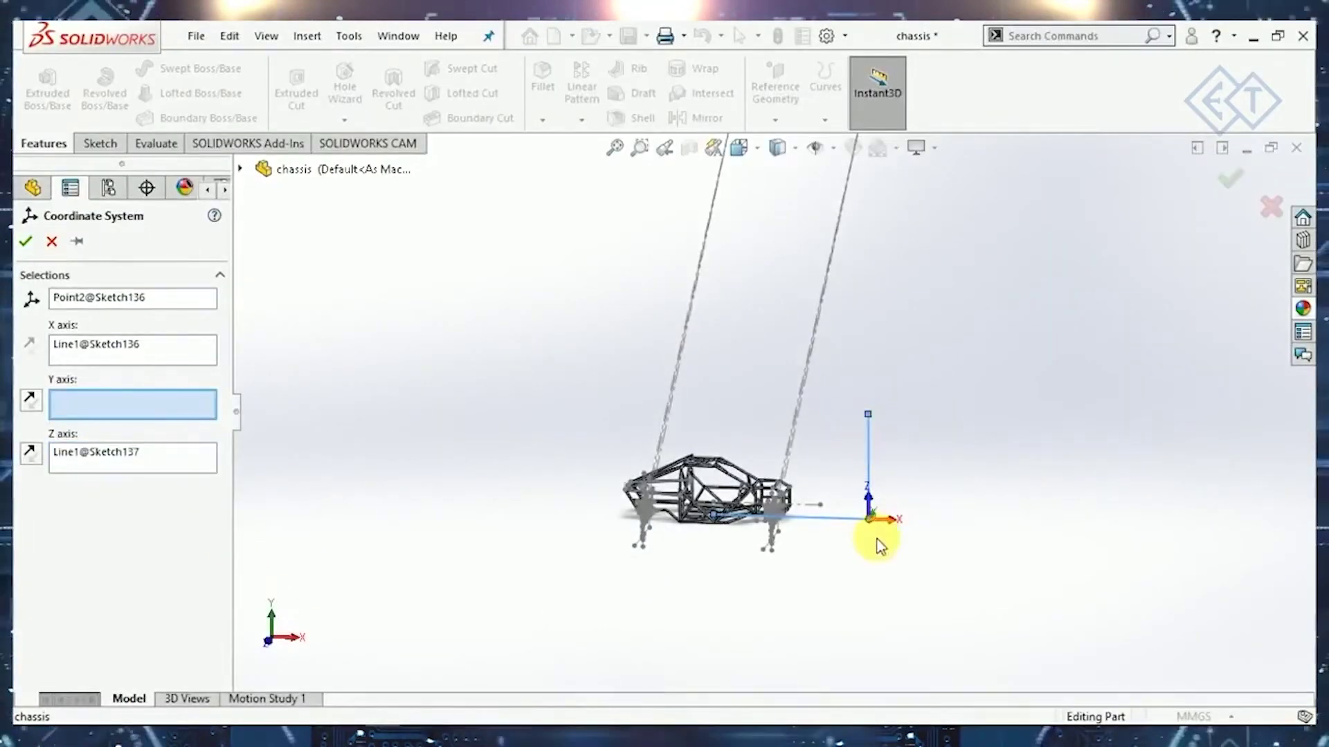
Reverse the X axis to point toward the chassis, keep the Z axis pointing up, and create the coordinate system.
{"action": "scroll", "coordinate": [882, 540], "scroll_direction": "down", "scroll_amount": 2}
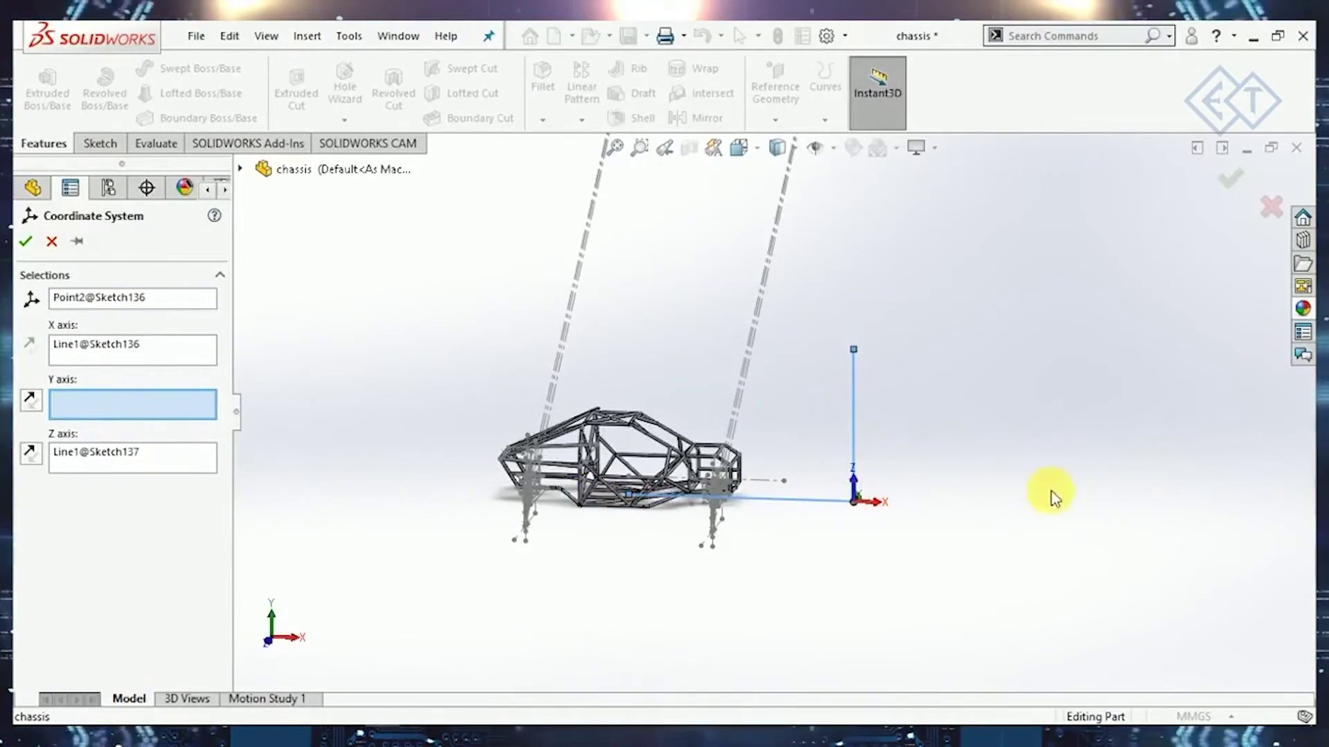
{"action": "middle_click_drag", "start_coordinate": [833, 510], "coordinate": [777, 600]}
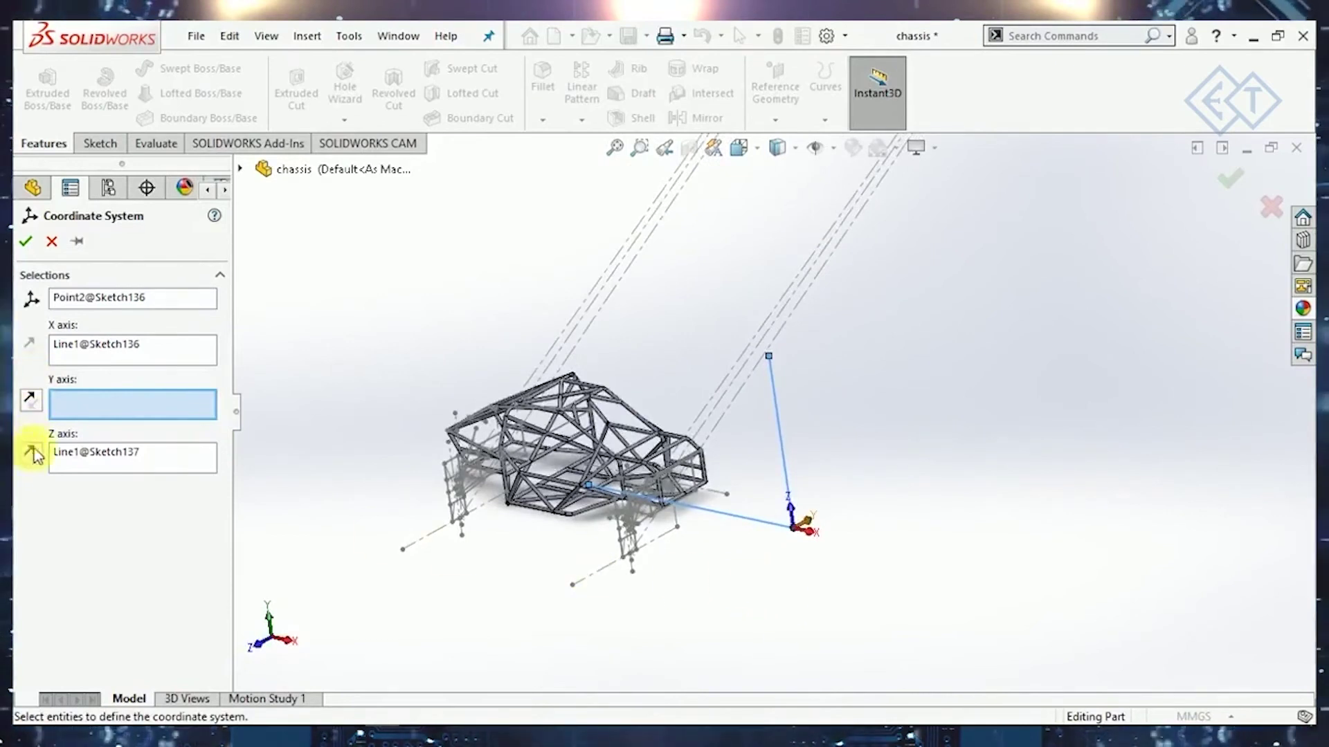
{"action": "left_click", "coordinate": [66, 349]}
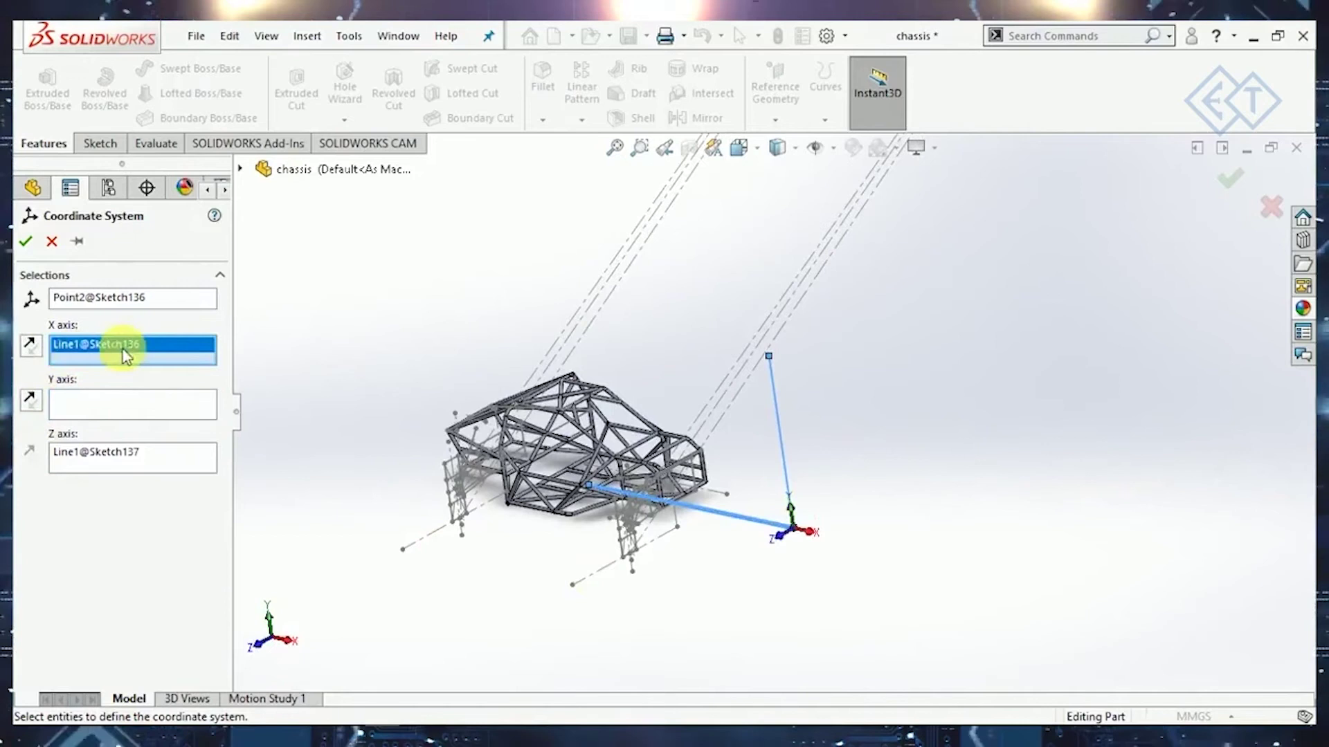
{"action": "left_click", "coordinate": [33, 347]}
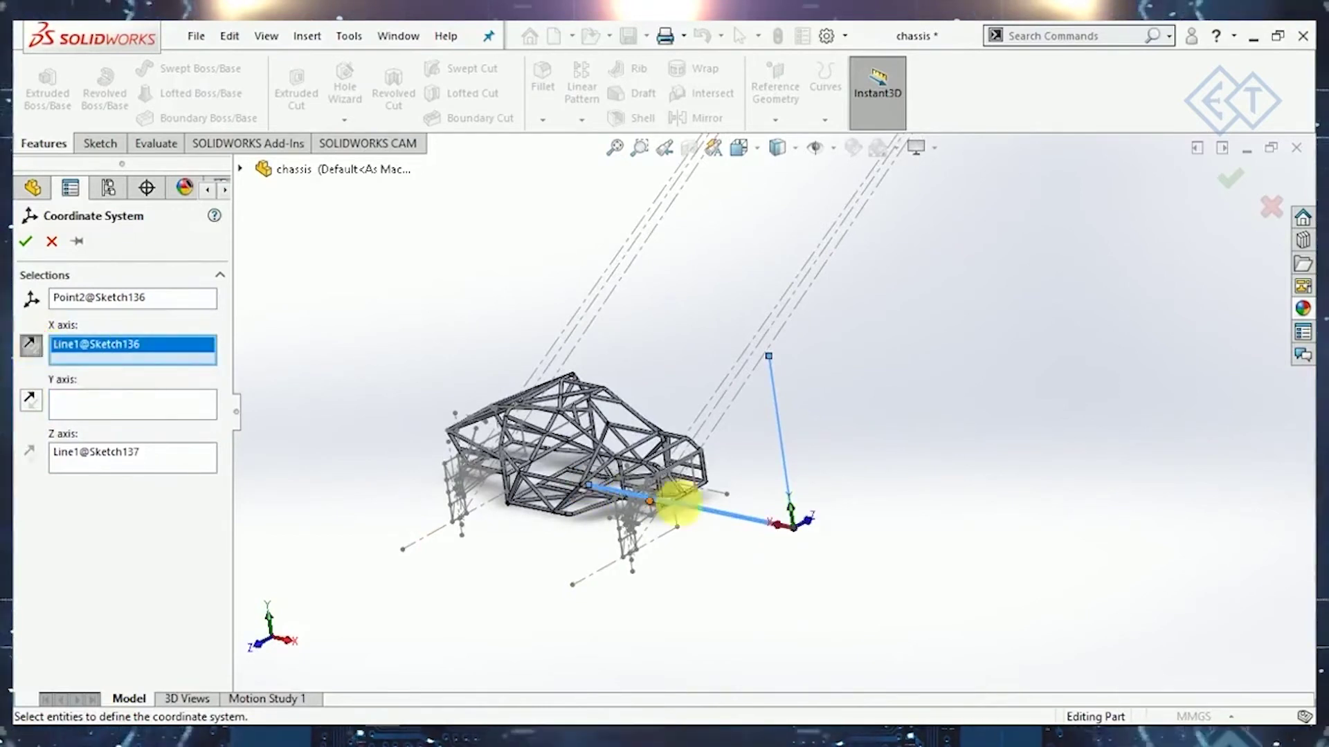
{"action": "left_click", "coordinate": [88, 456]}
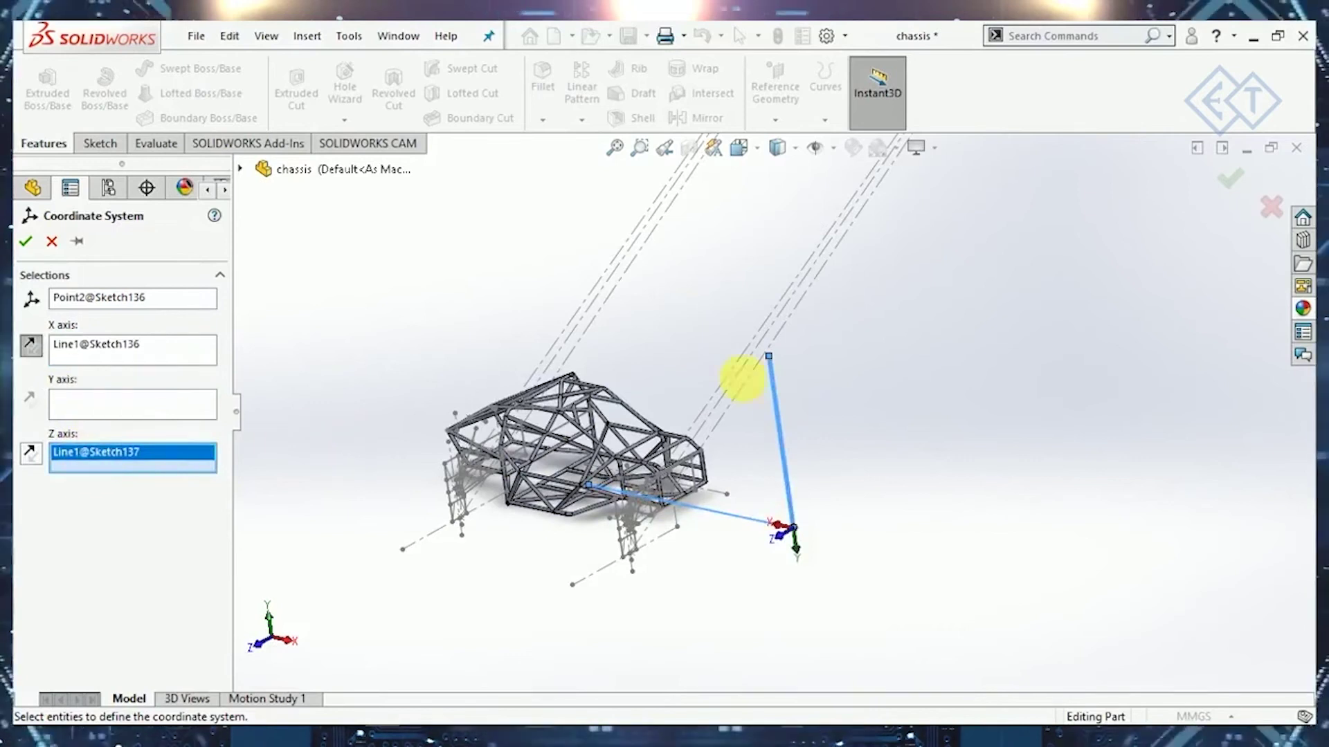
{"action": "left_click", "coordinate": [772, 399]}
{"action": "middle_click_drag", "start_coordinate": [471, 428], "coordinate": [780, 579]}
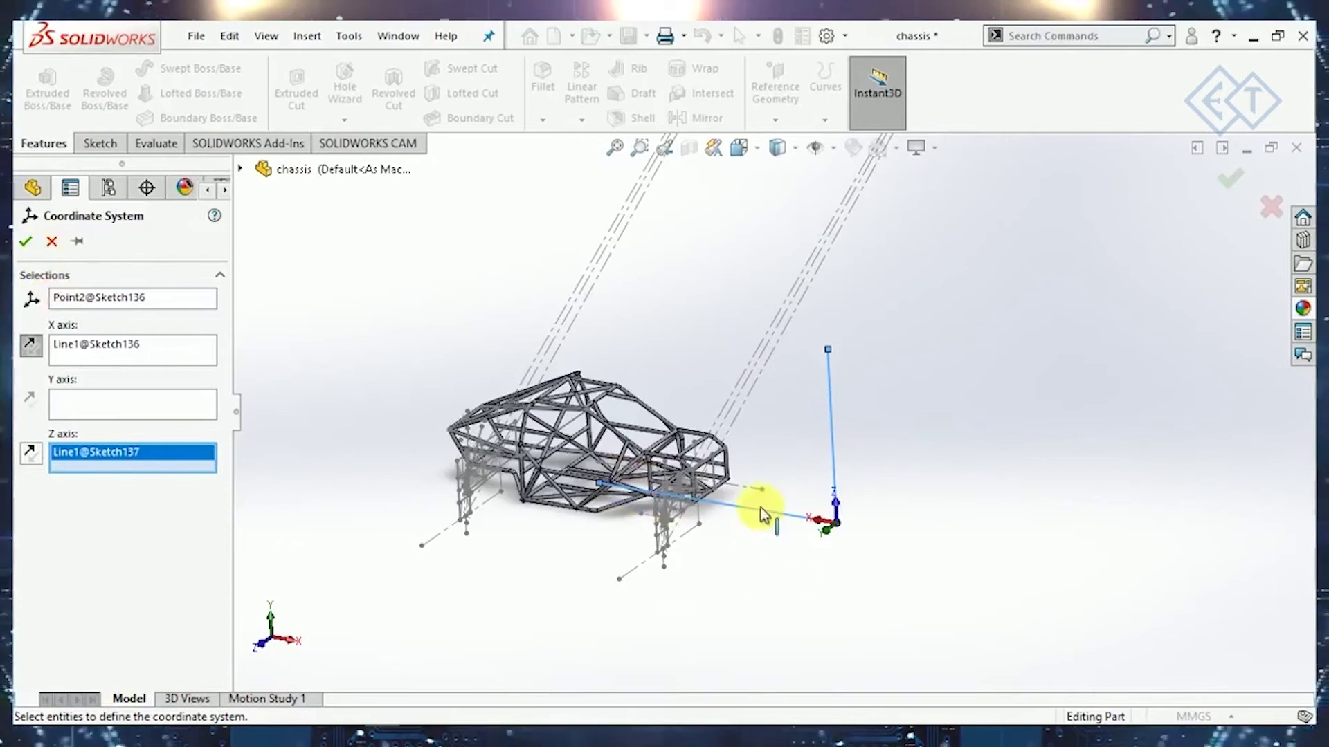
{"action": "left_click", "coordinate": [25, 241]}
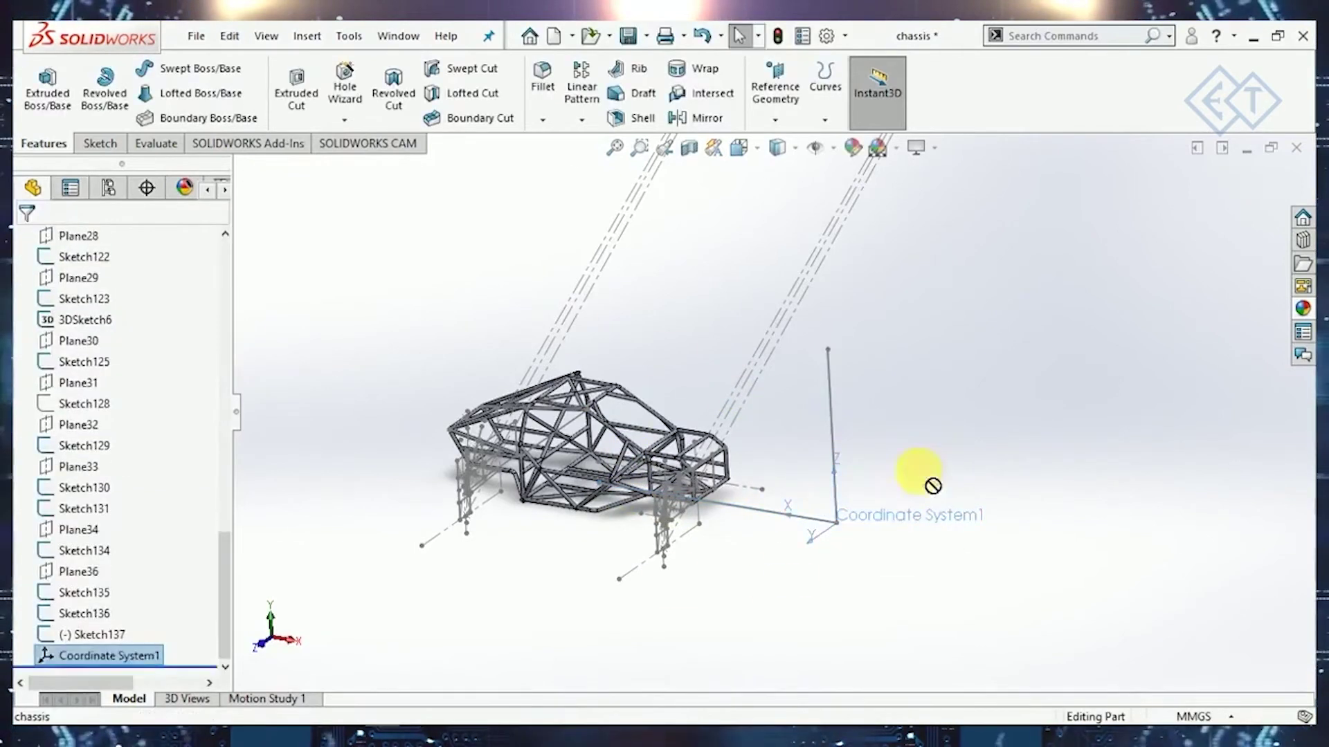
Rename the new coordinate system as Lotus origin.
{"action": "left_click", "coordinate": [176, 646]}
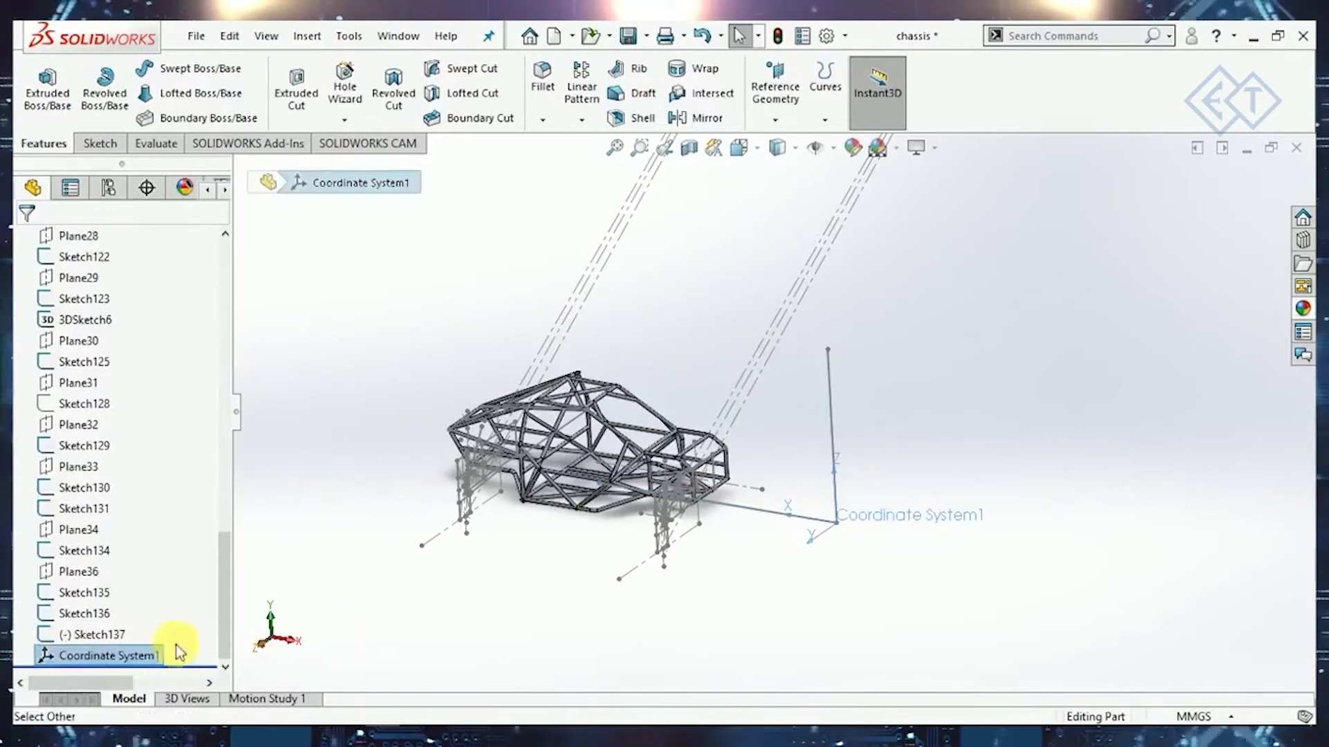
{"action": "left_click", "coordinate": [127, 660]}
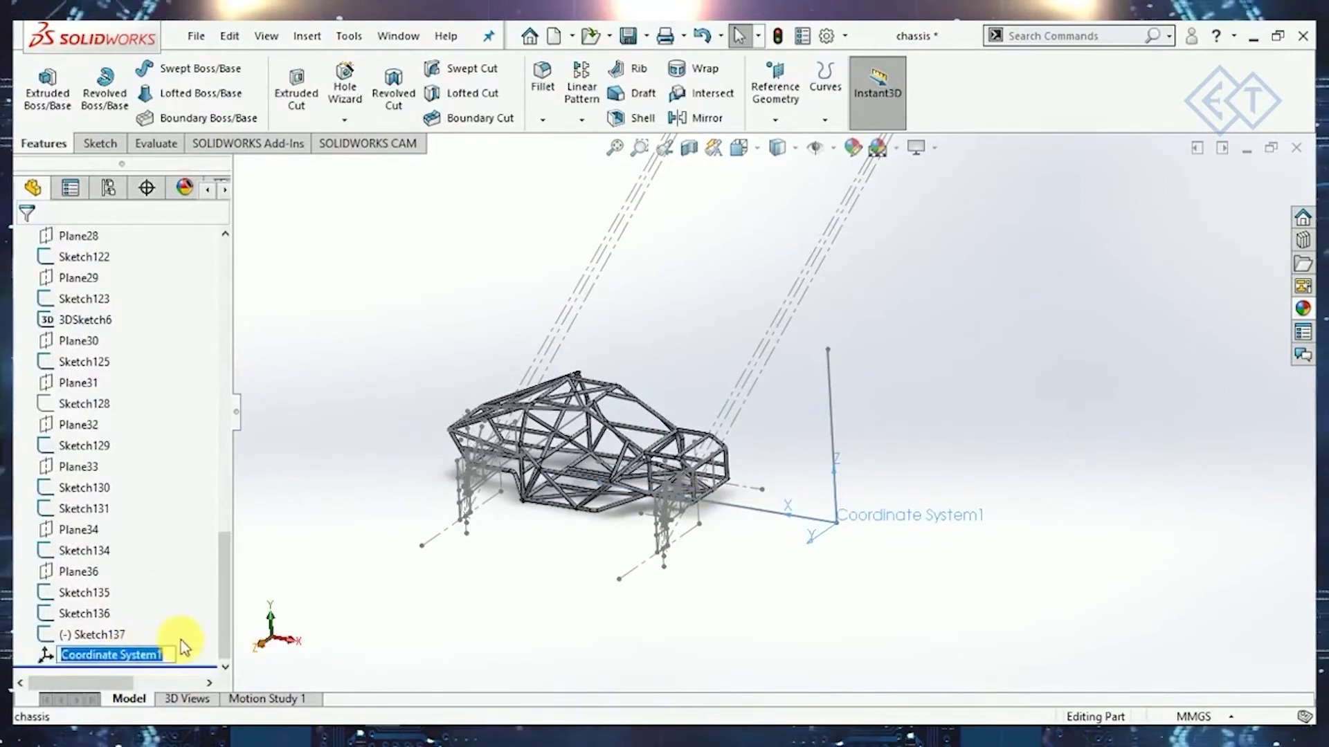
{"action": "type", "text": "L"}
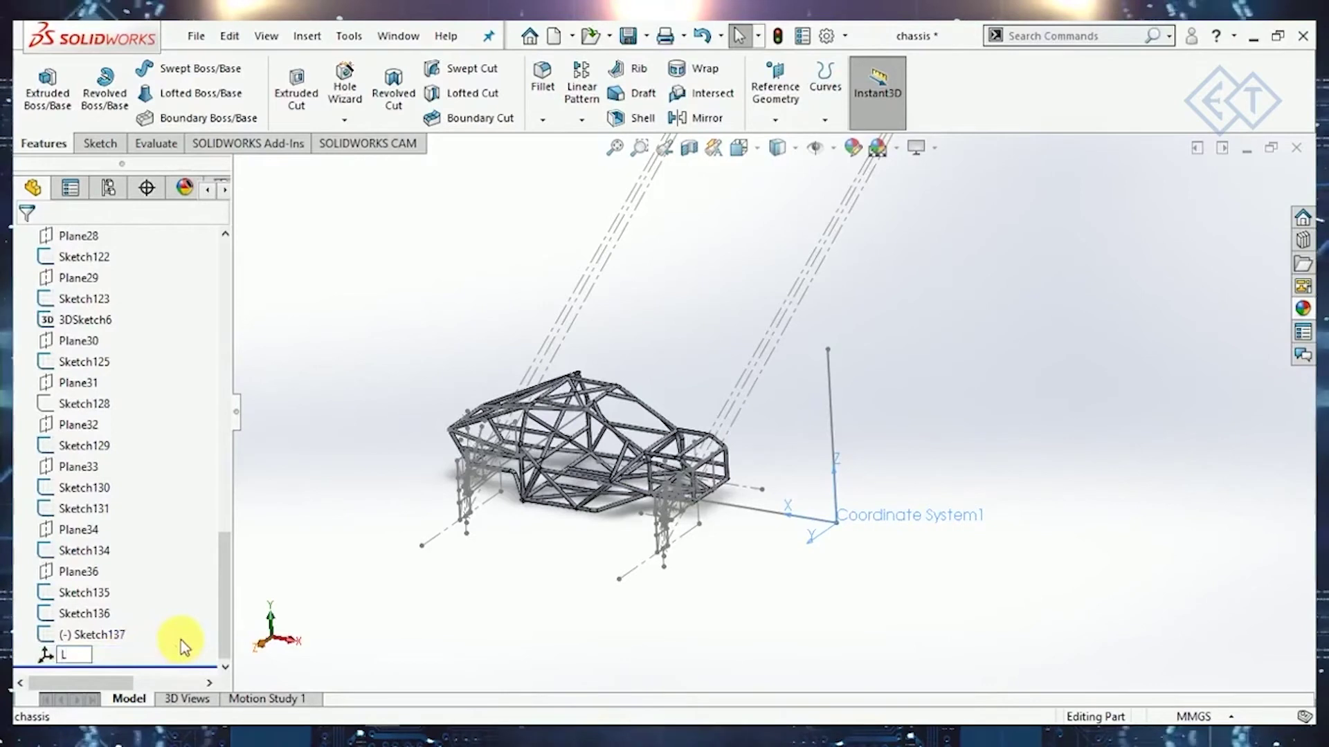
{"action": "type", "text": "otu"}
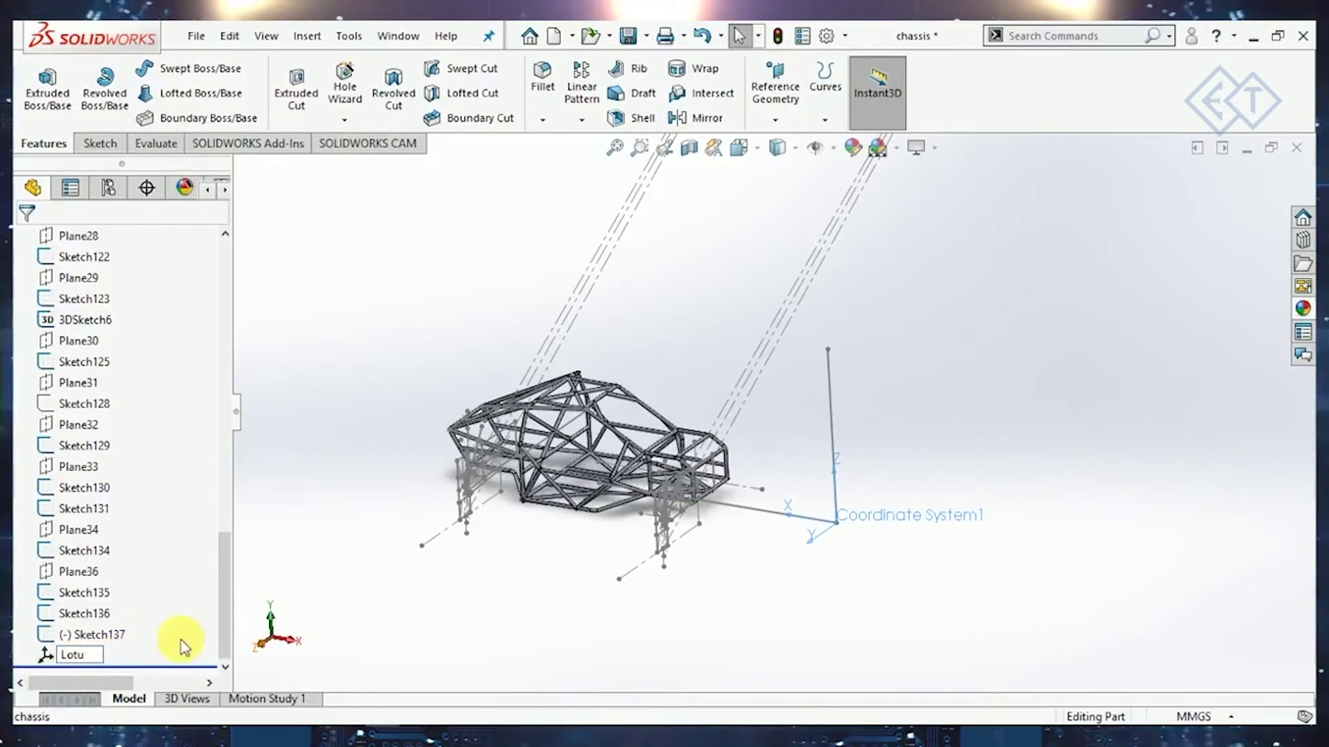
{"action": "type", "text": "s origin"}
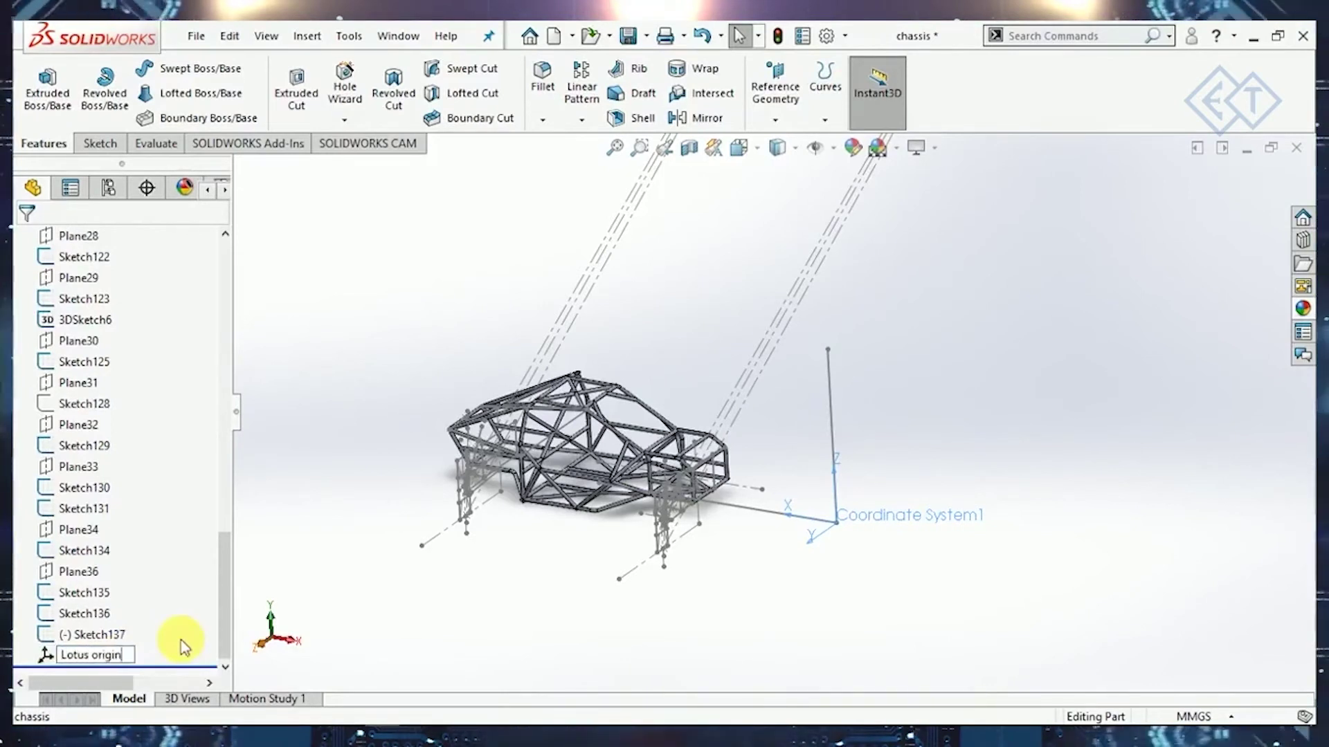
{"action": "left_click", "coordinate": [347, 347]}
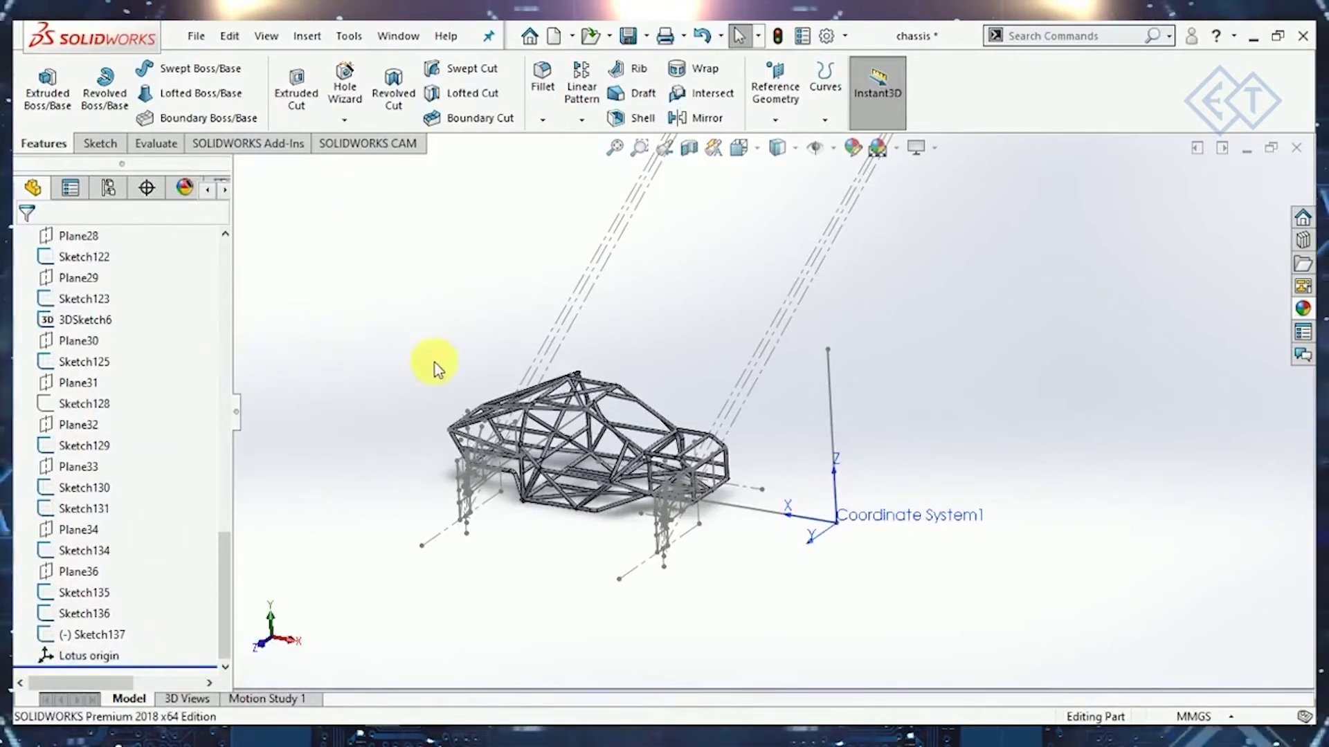
{"action": "left_click", "coordinate": [892, 488]}
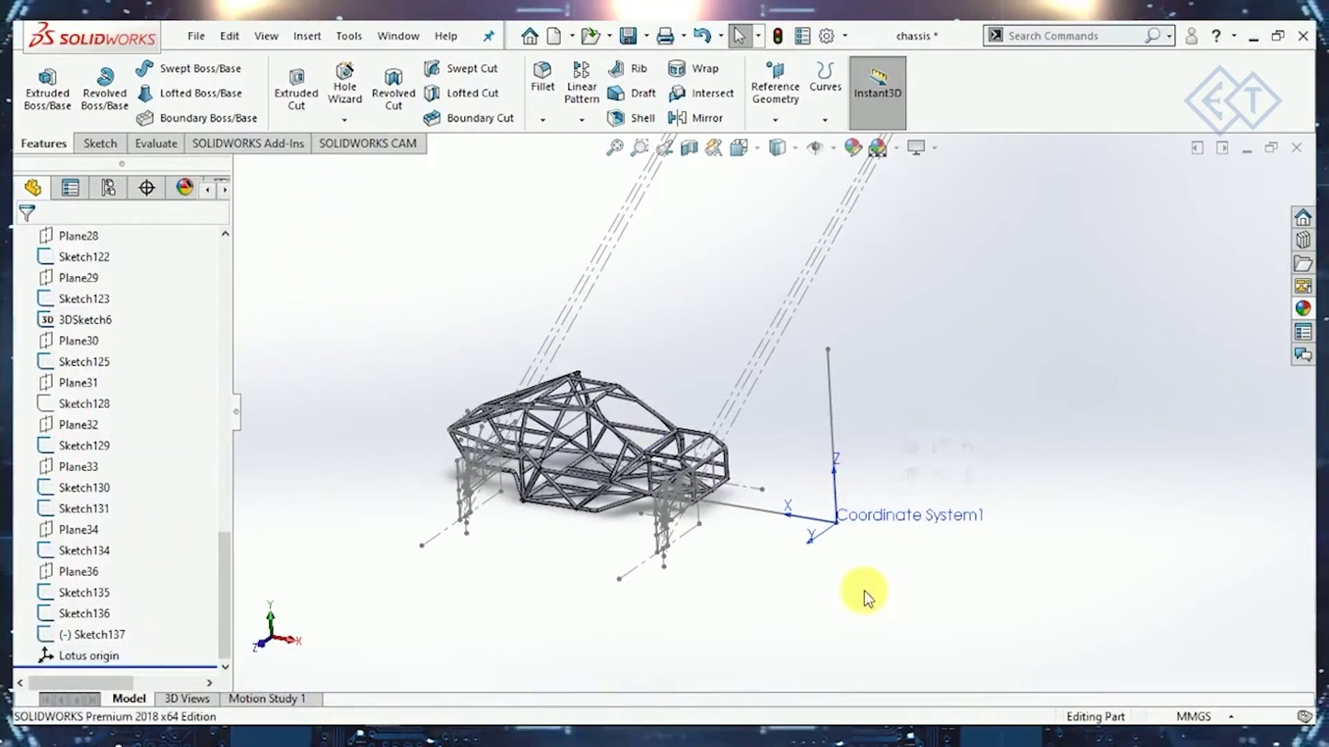
Hide the horizontal and vertical line sketches, Sketch136 and Sketch137.
{"action": "left_click", "coordinate": [107, 635]}
{"action": "left_click", "coordinate": [81, 613], "text": "ctrl"}
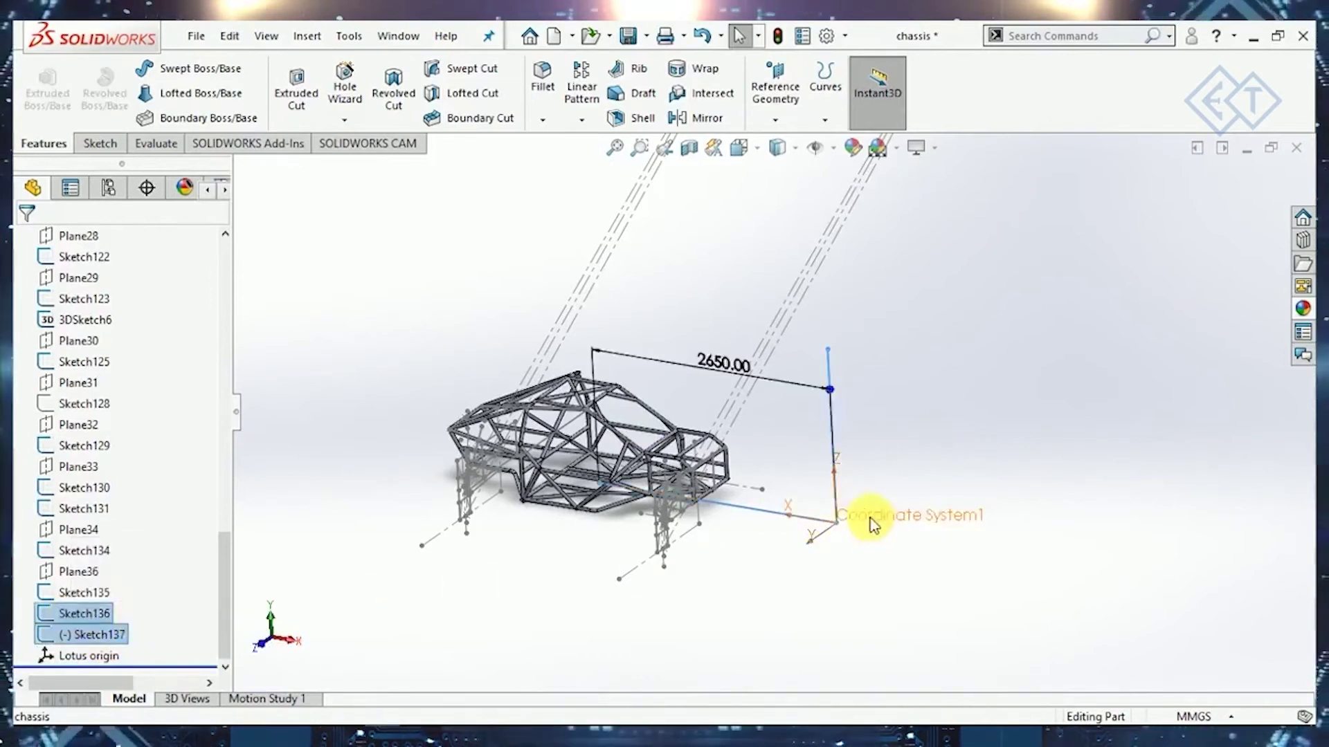
{"action": "right_click", "coordinate": [90, 643]}
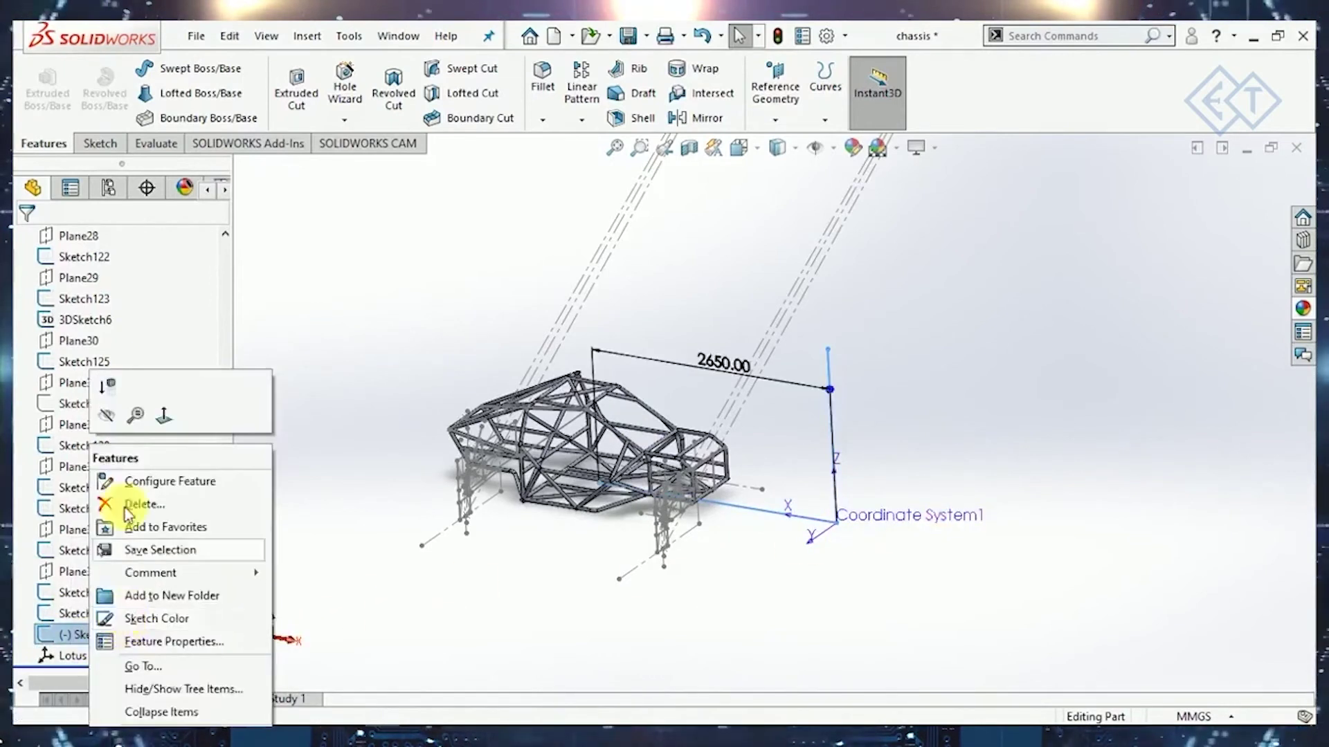
{"action": "left_click", "coordinate": [102, 416]}
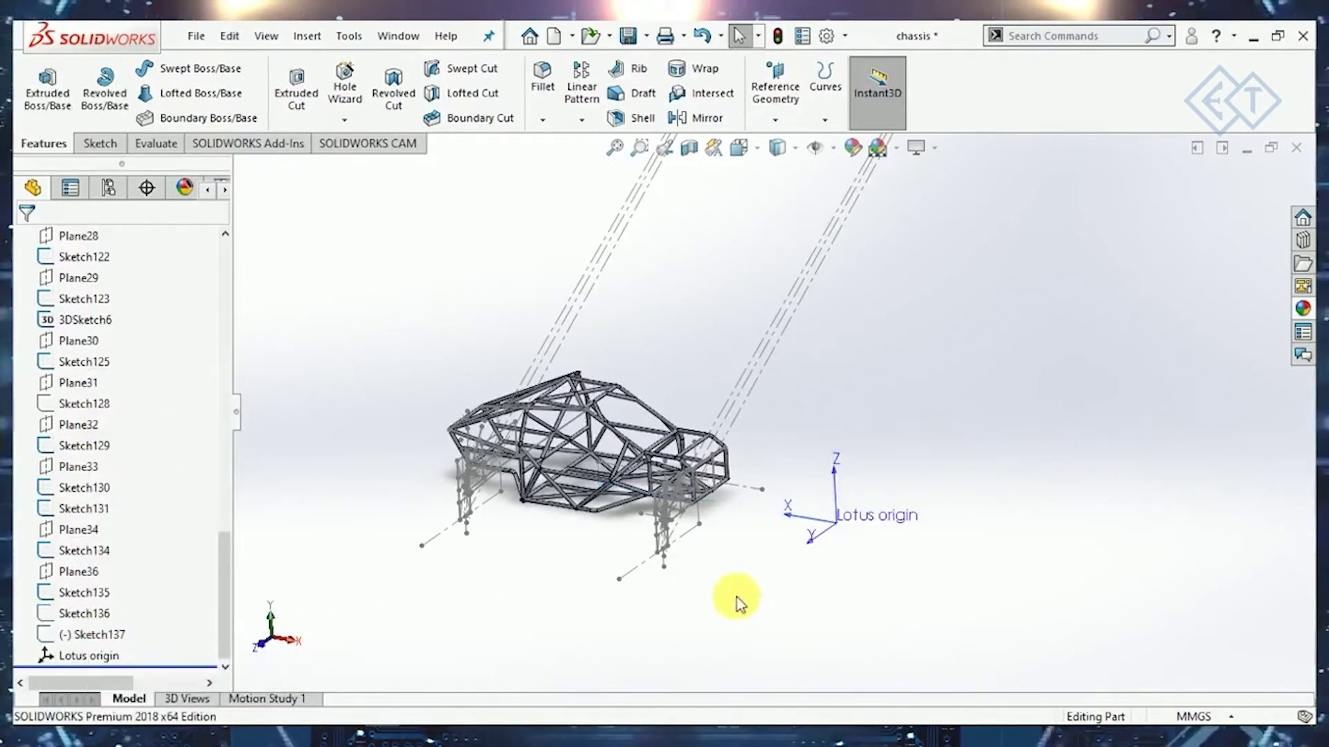
Measure the coordinates of the sketch point at the chassis's lower front tube joint, using Lotus origin as the measuring coordinate system.
{"action": "left_click", "coordinate": [156, 143]}
{"action": "left_click", "coordinate": [91, 89]}
{"action": "scroll", "coordinate": [694, 546], "scroll_direction": "down", "scroll_amount": 5}
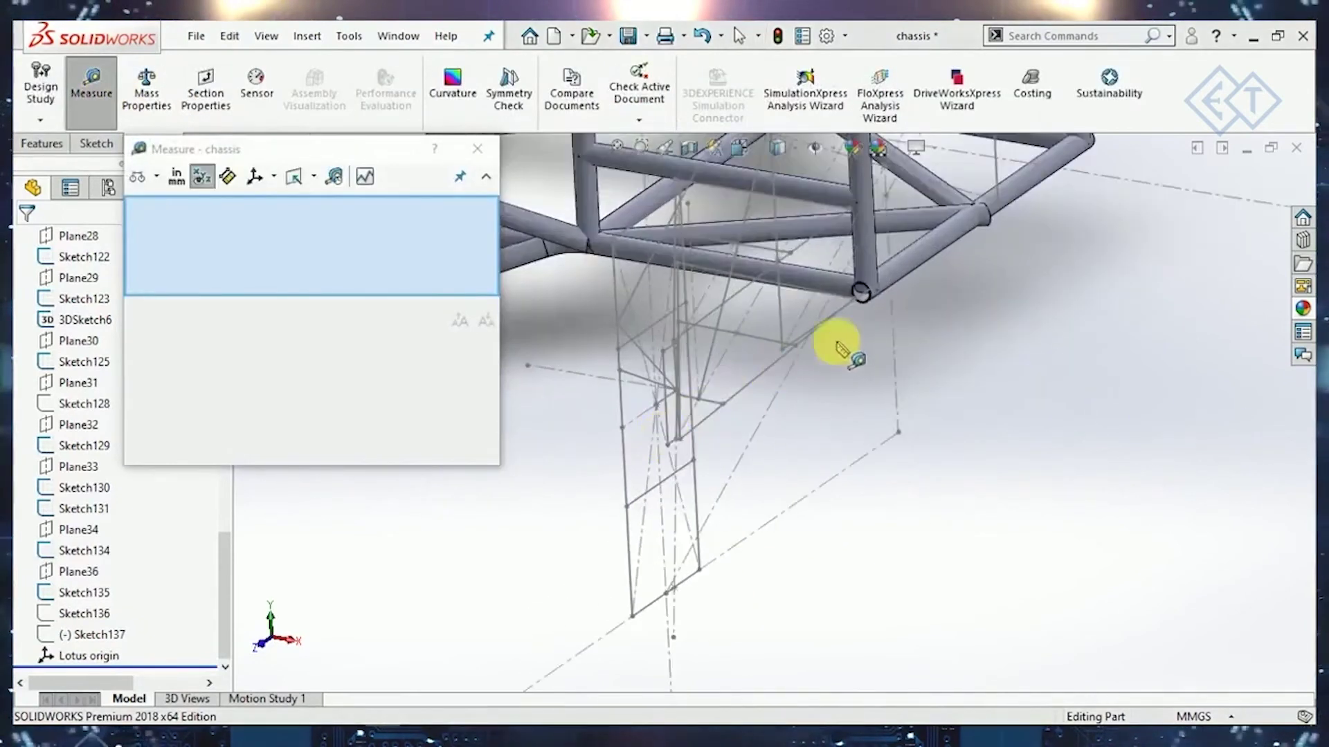
{"action": "mouse_move", "coordinate": [817, 363]}
{"action": "middle_mouse_down"}
{"action": "mouse_move", "coordinate": [793, 417]}
{"action": "mouse_move", "coordinate": [812, 466]}
{"action": "mouse_move", "coordinate": [827, 414]}
{"action": "mouse_move", "coordinate": [807, 436]}
{"action": "mouse_move", "coordinate": [818, 462]}
{"action": "mouse_move", "coordinate": [807, 424]}
{"action": "mouse_move", "coordinate": [777, 423]}
{"action": "middle_mouse_up"}
{"action": "left_click", "coordinate": [831, 398]}
{"action": "left_click", "coordinate": [275, 179]}
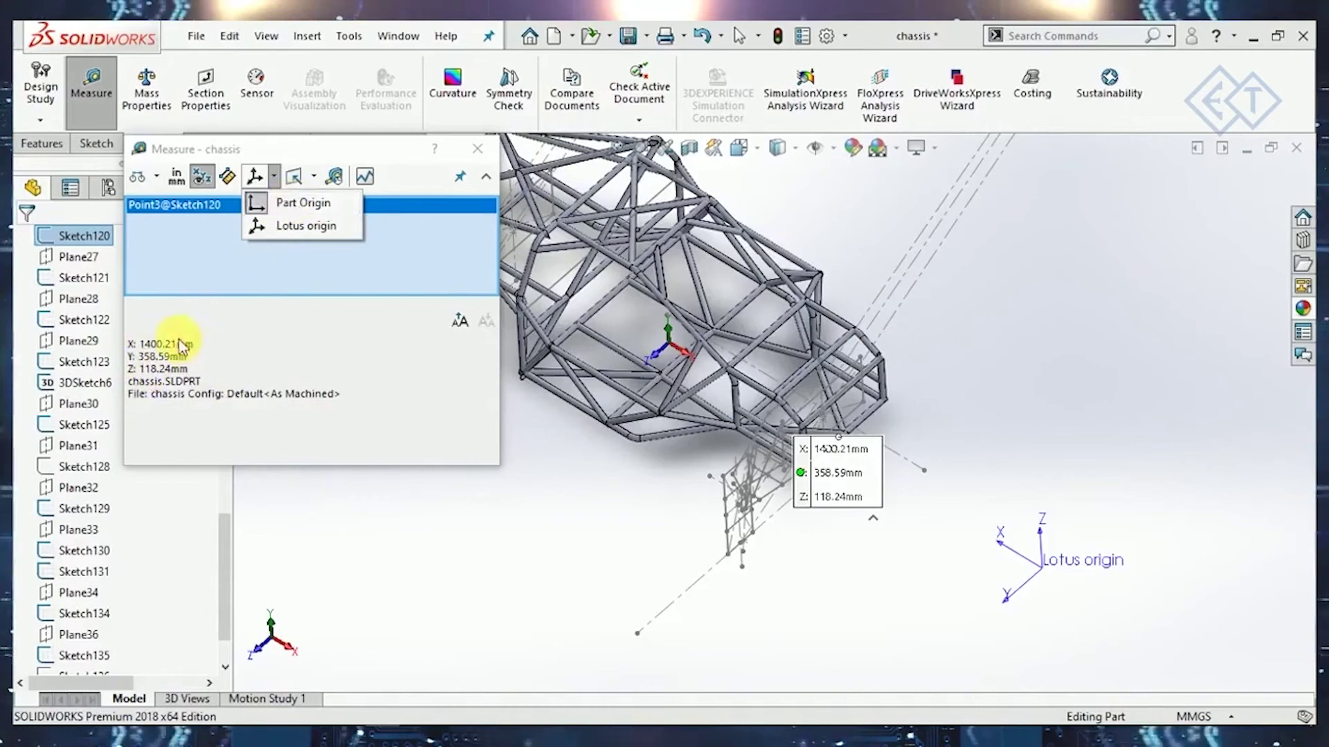
{"action": "left_click", "coordinate": [262, 225]}
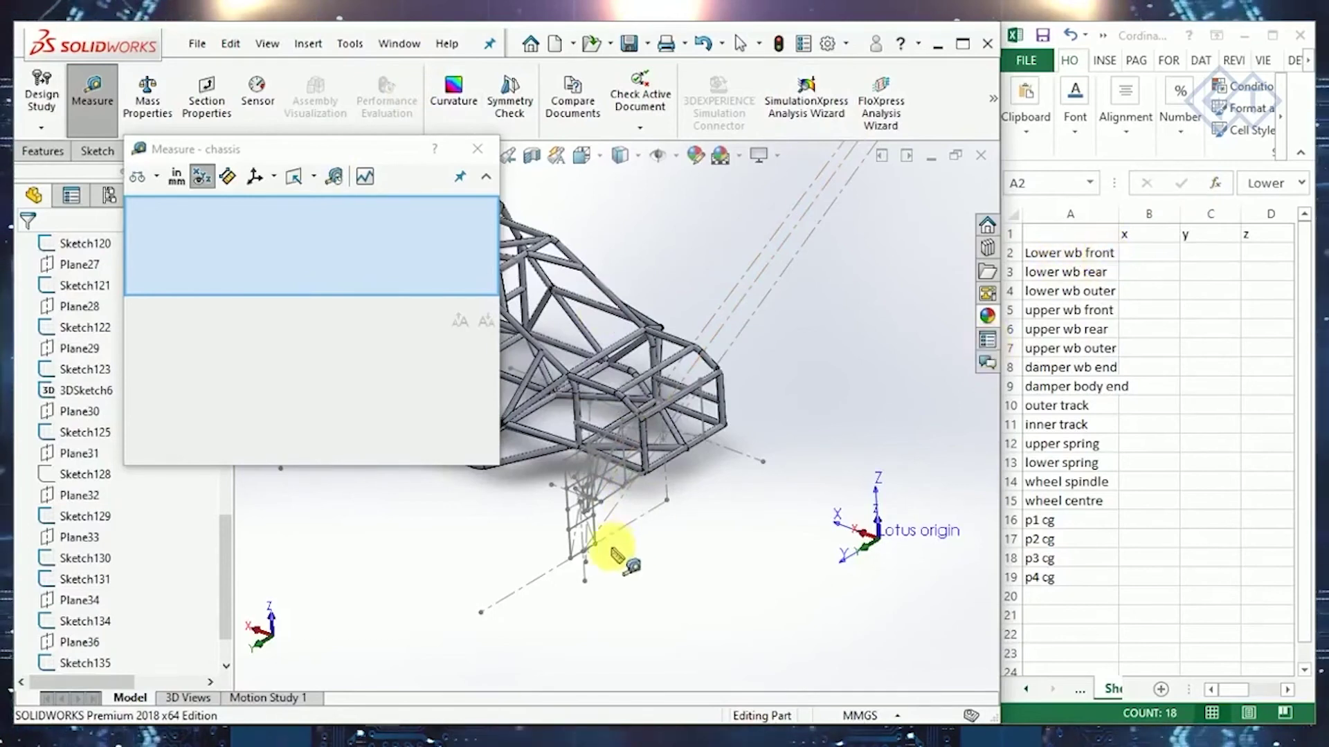
Measure the sketch point at the chassis's lower front tube joint relative to Lotus origin and enter its X coordinate, 1400.21, for Lower wb front in Excel.
{"action": "scroll", "coordinate": [622, 532], "scroll_direction": "down", "scroll_amount": 5}
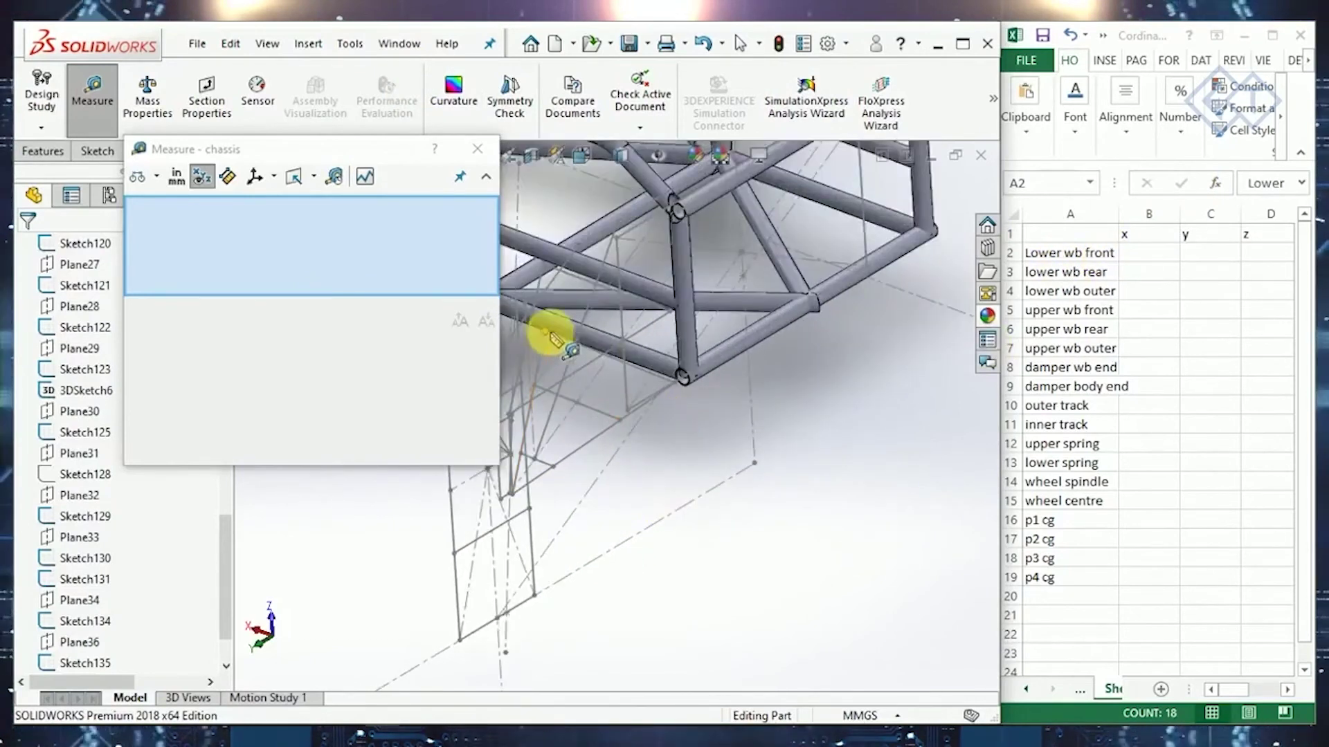
{"action": "left_click", "coordinate": [674, 381]}
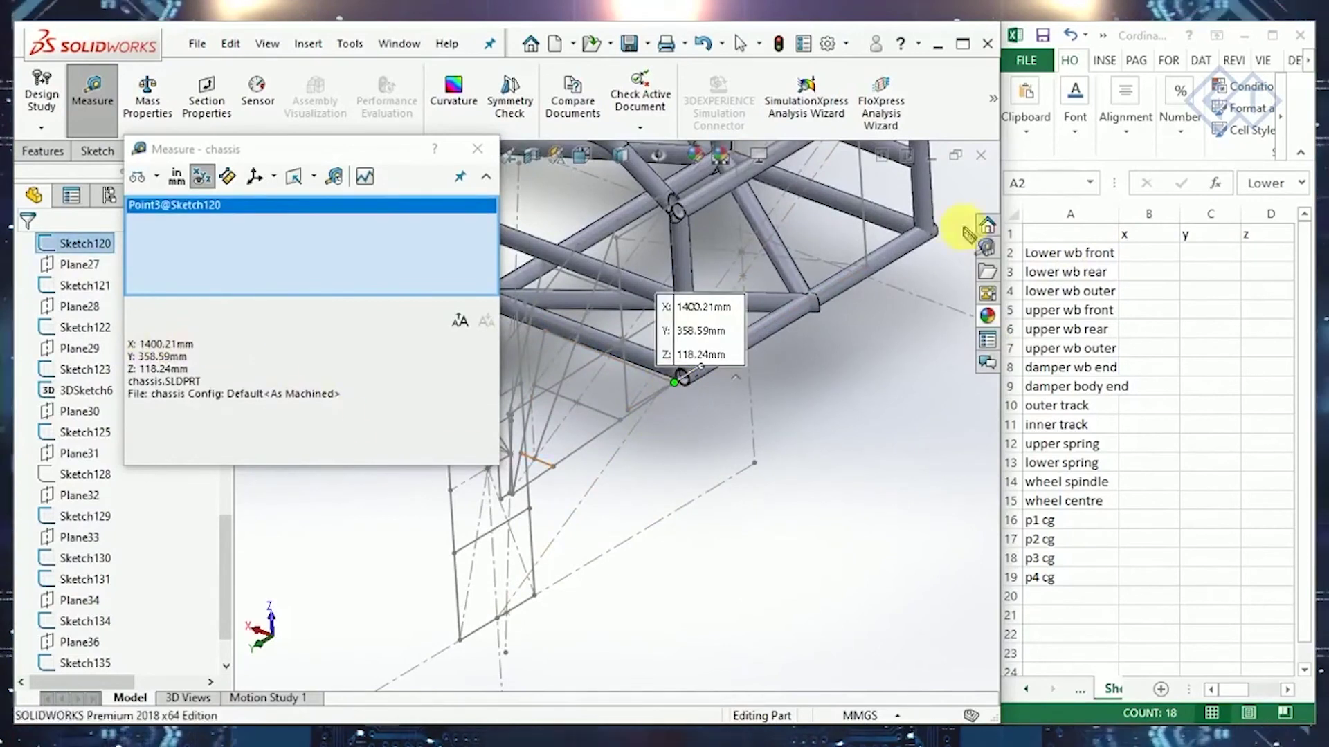
{"action": "left_click", "coordinate": [1148, 255]}
{"action": "left_click", "coordinate": [1162, 254]}
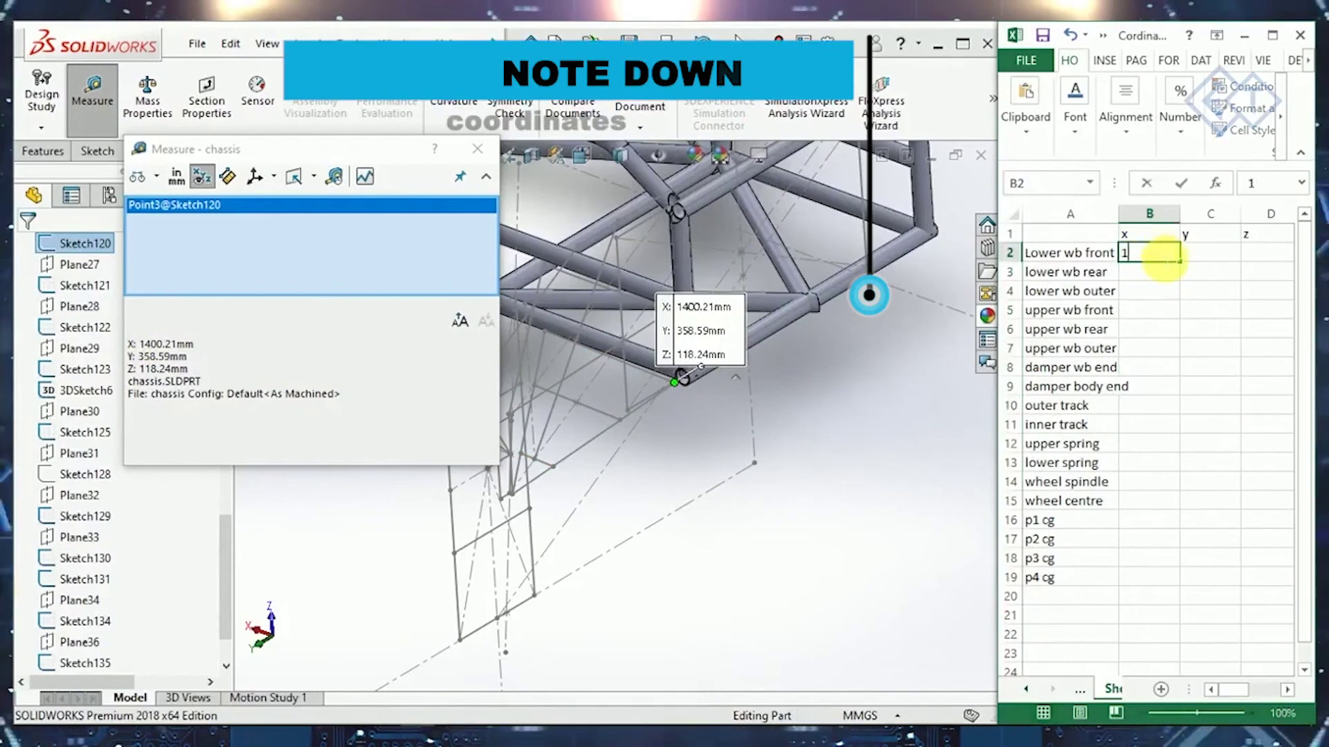
{"action": "type", "text": "1400"}
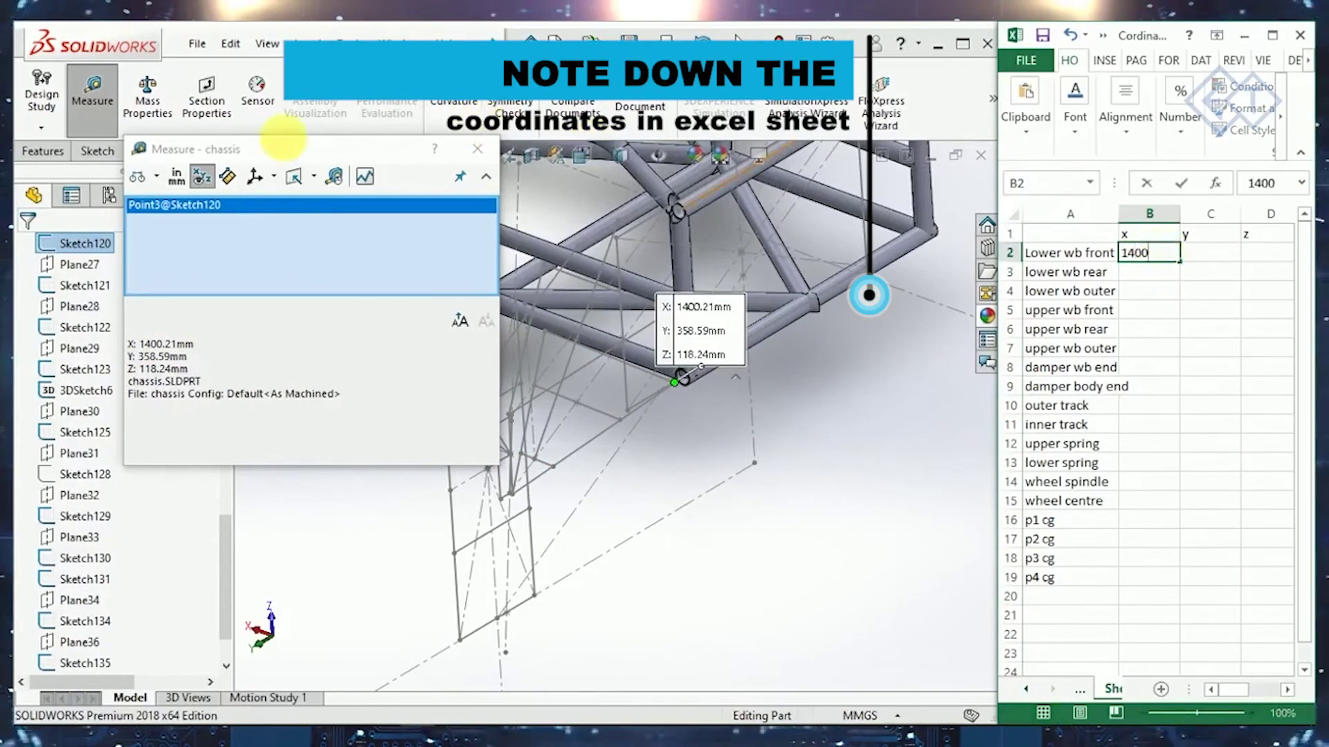
{"action": "left_click", "coordinate": [274, 176]}
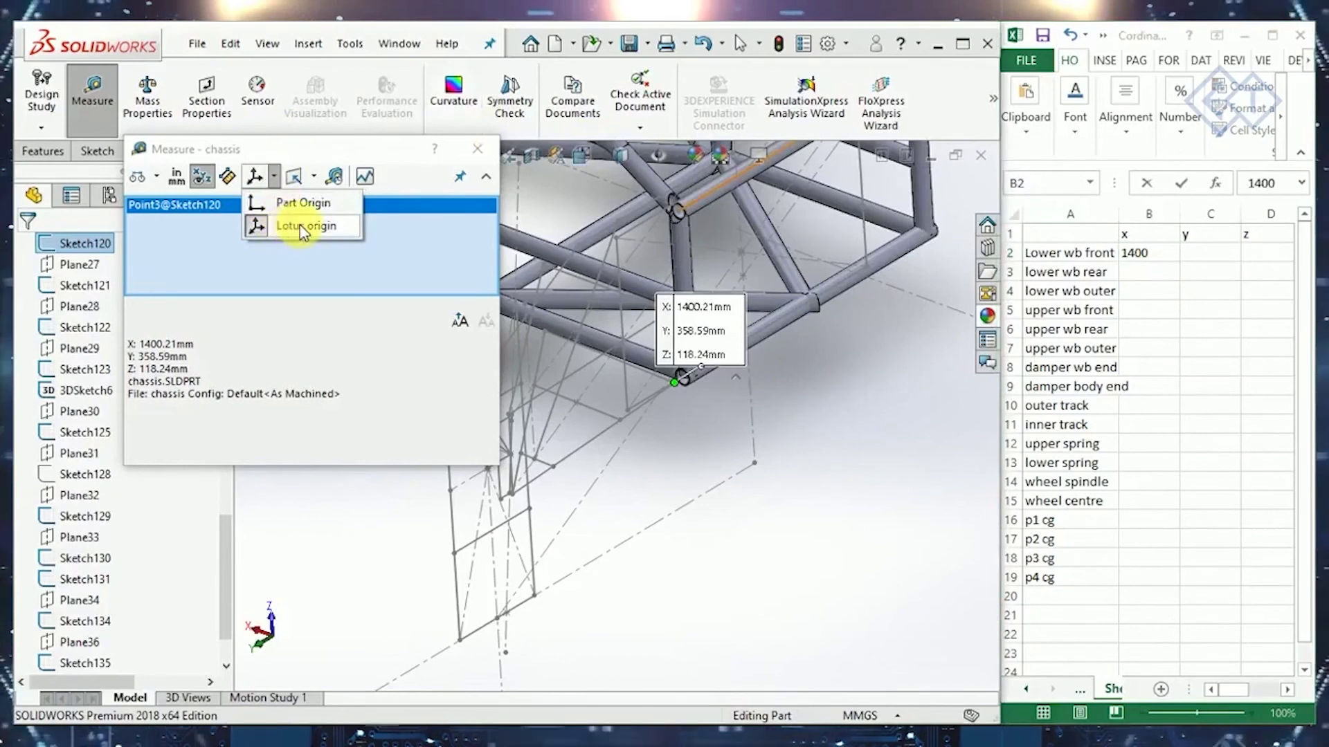
{"action": "left_click", "coordinate": [303, 228]}
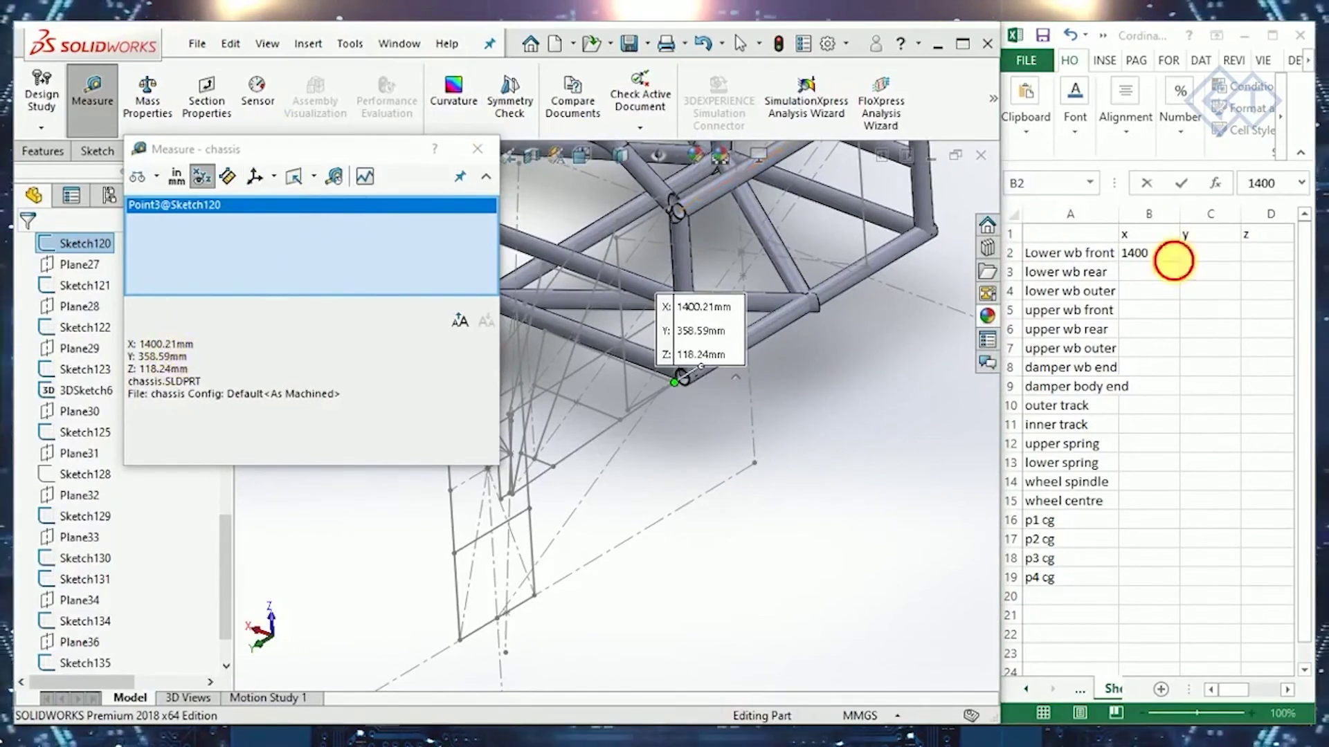
{"action": "left_click", "coordinate": [1173, 261]}
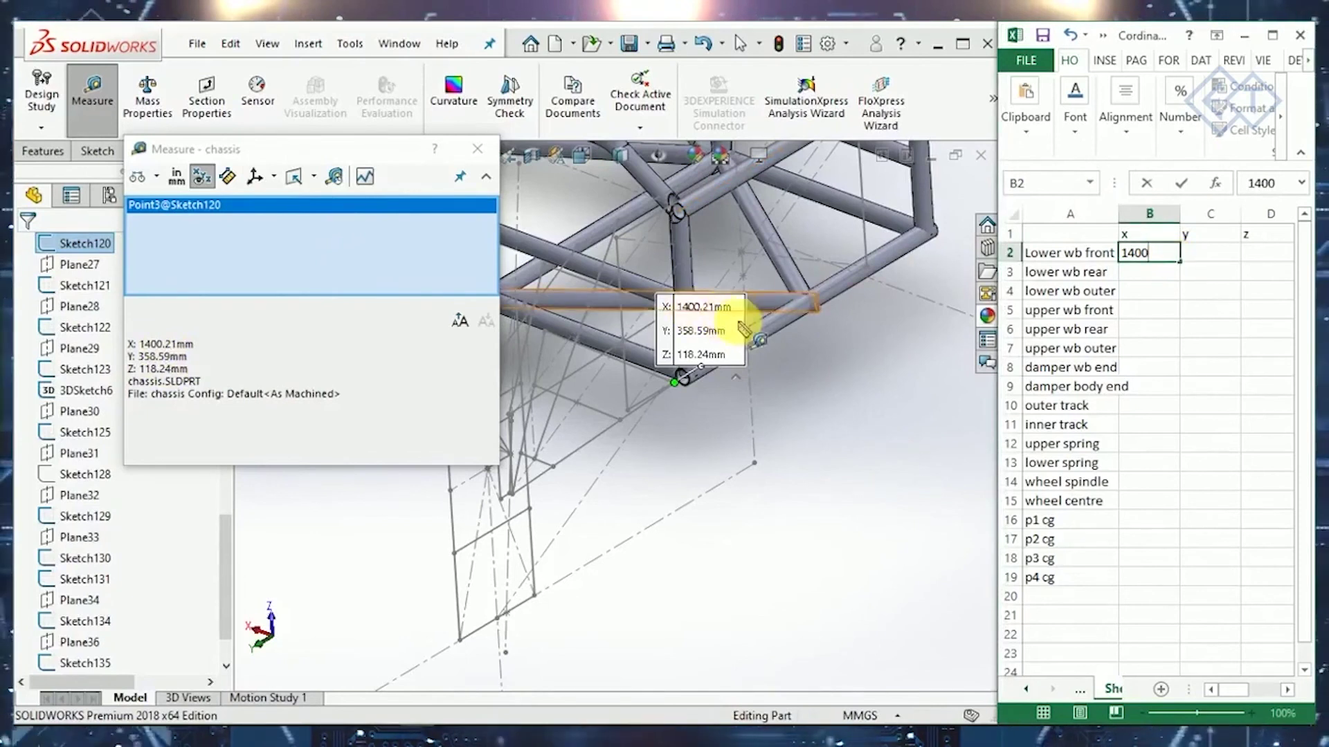
{"action": "double_click", "coordinate": [1142, 253]}
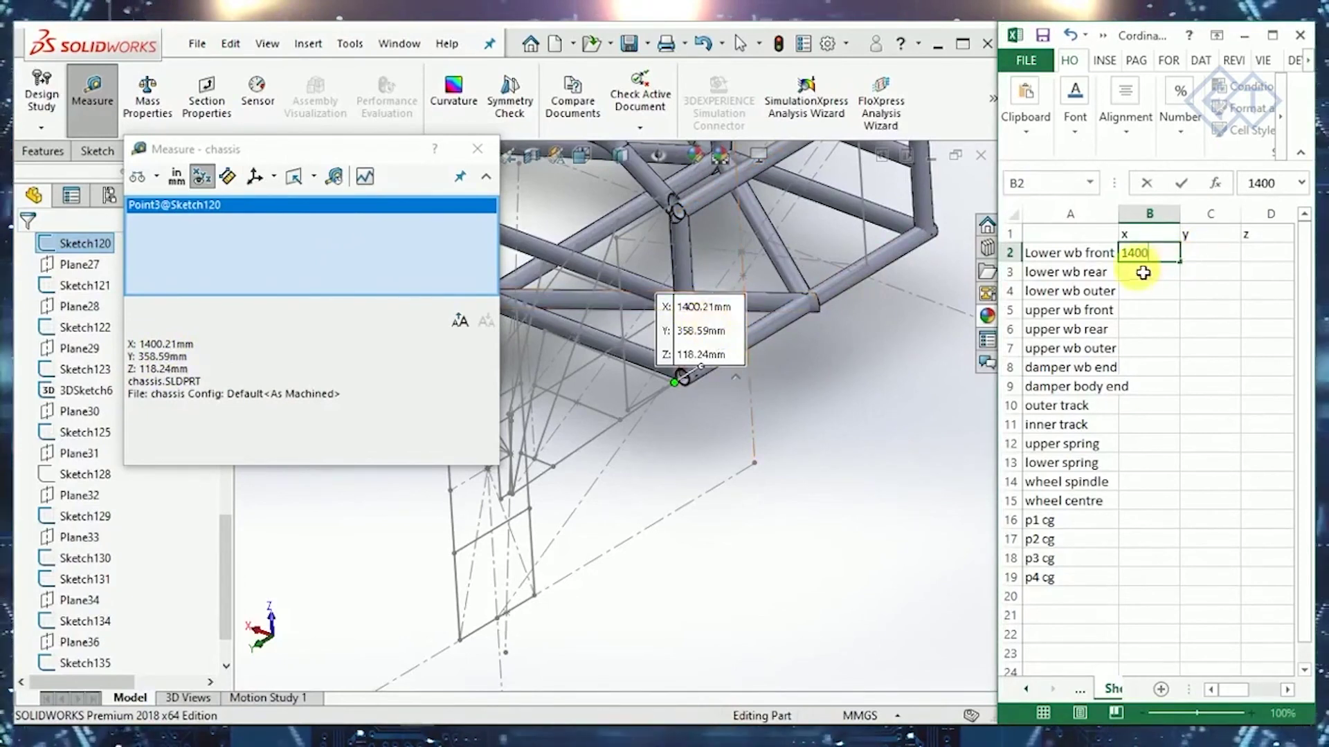
{"action": "key", "text": "ctrl+c"}
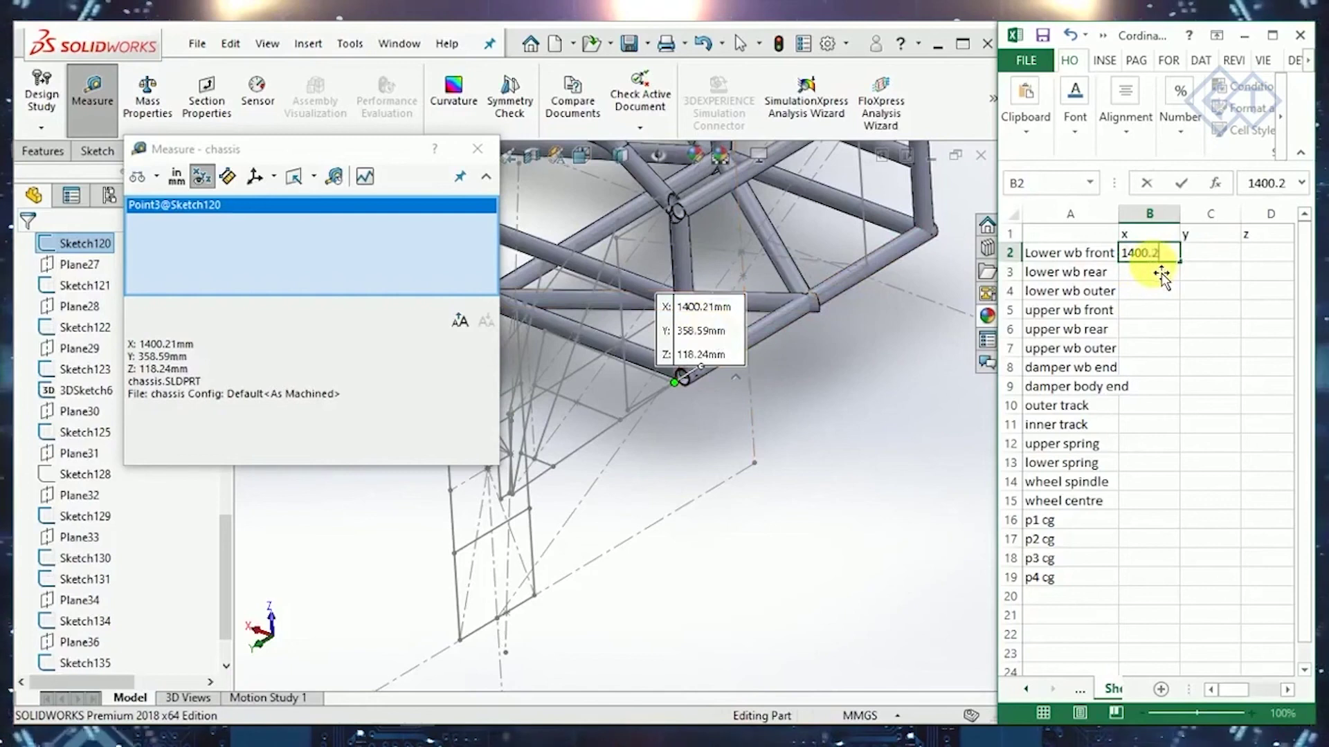
Enter the Lower wb front point's remaining coordinates in the Excel table: Y 358.59 and Z 118.24.
{"action": "left_click", "coordinate": [1229, 262]}
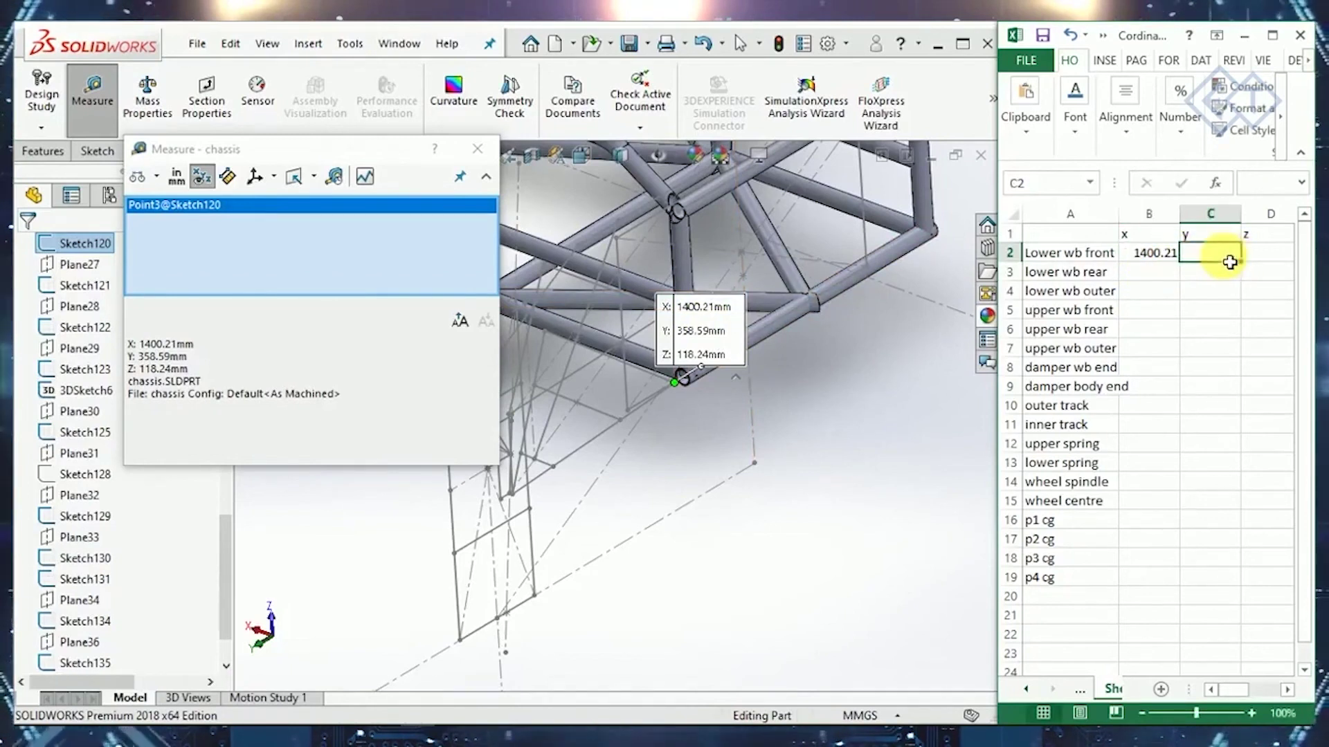
{"action": "type", "text": "358.59"}
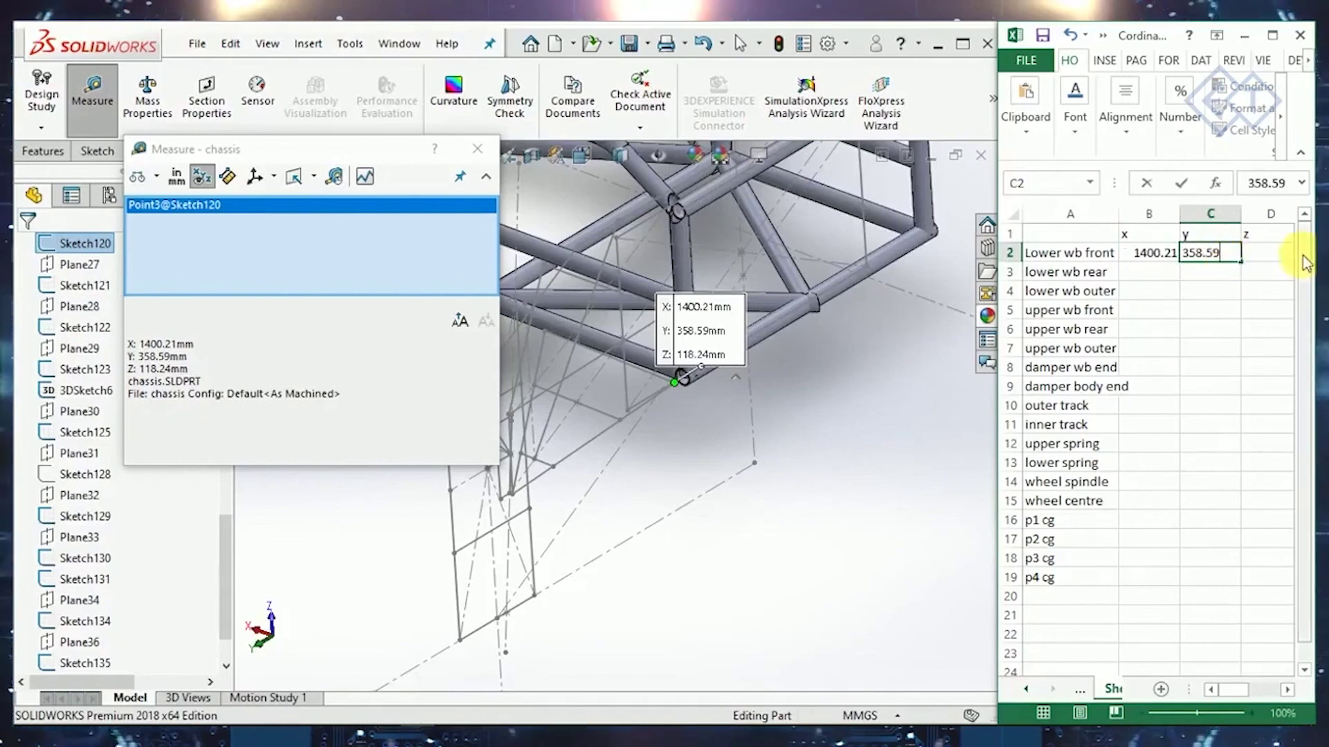
{"action": "left_click", "coordinate": [1284, 253]}
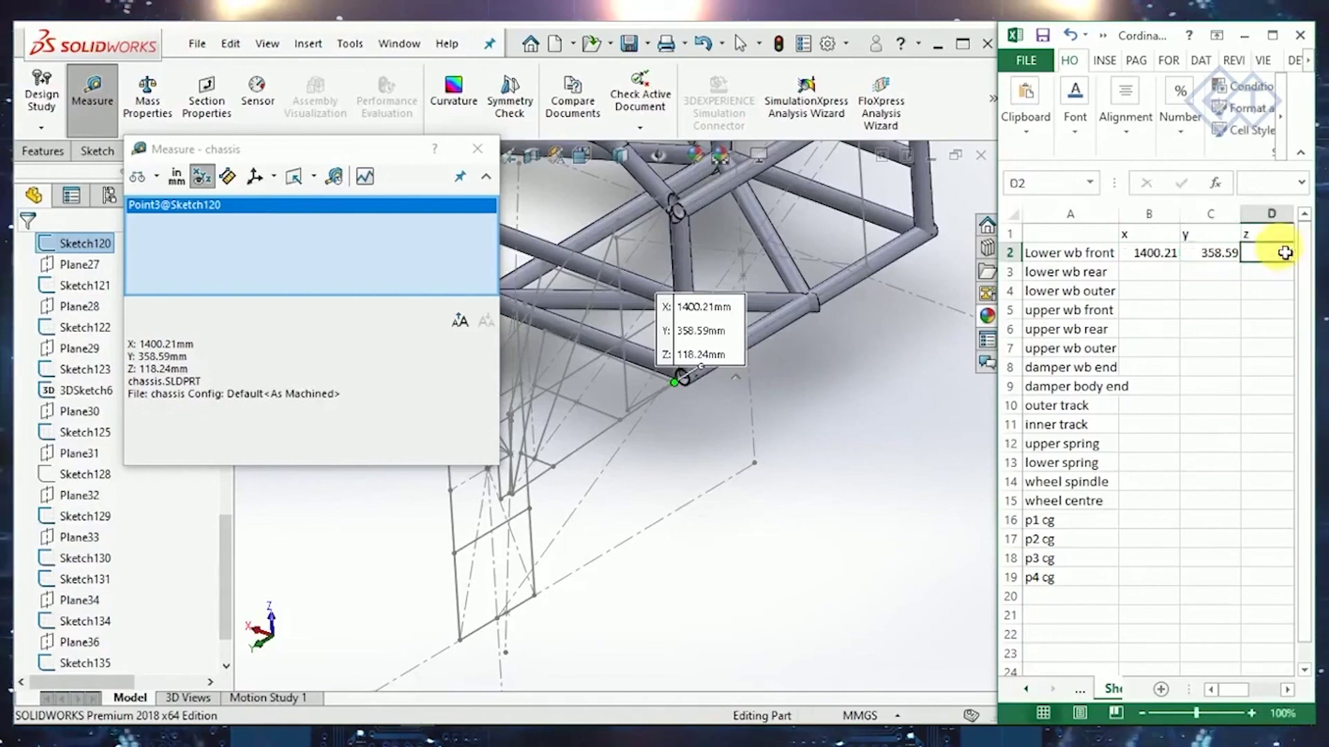
{"action": "type", "text": "118.24"}
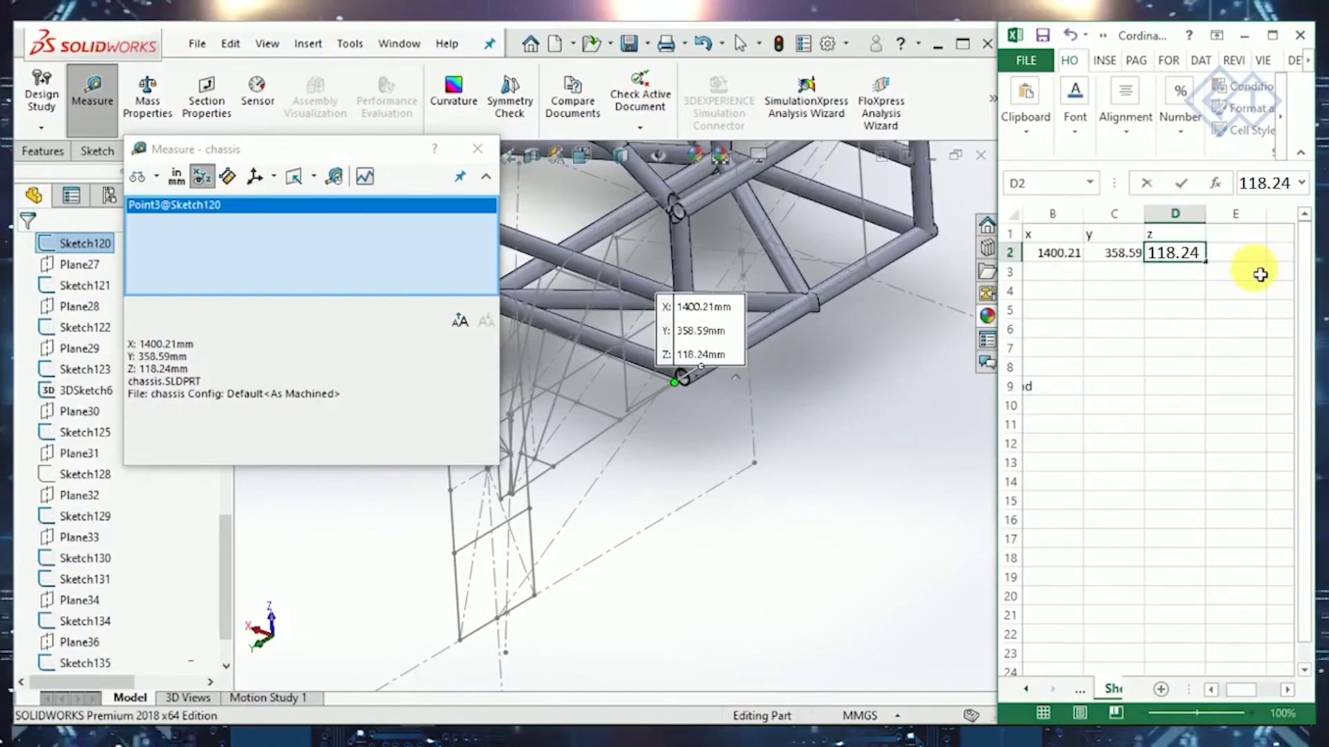